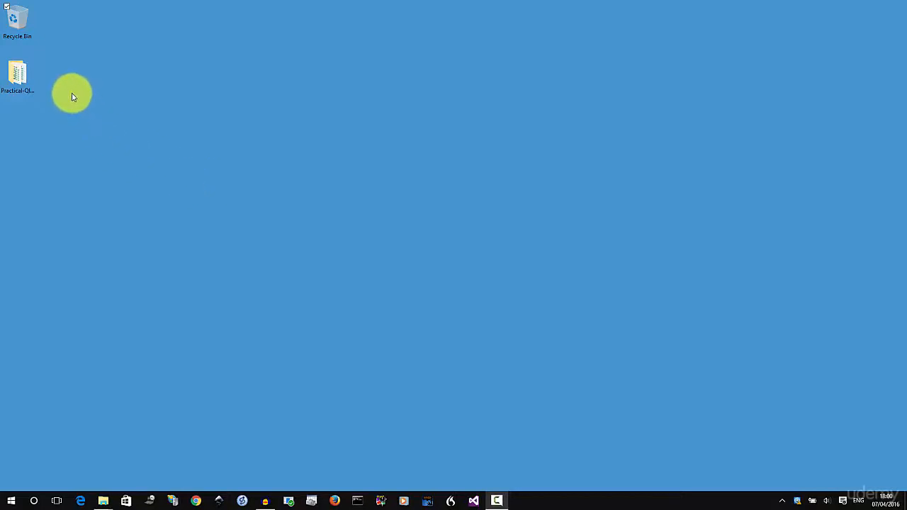
- Open random-data-excel.xls from the Practical-Qlik-View-Example-Data desktop folder and enable editing
{"action": "left_click", "coordinate": [19, 79]}
{"action": "double_click", "coordinate": [20, 82]}
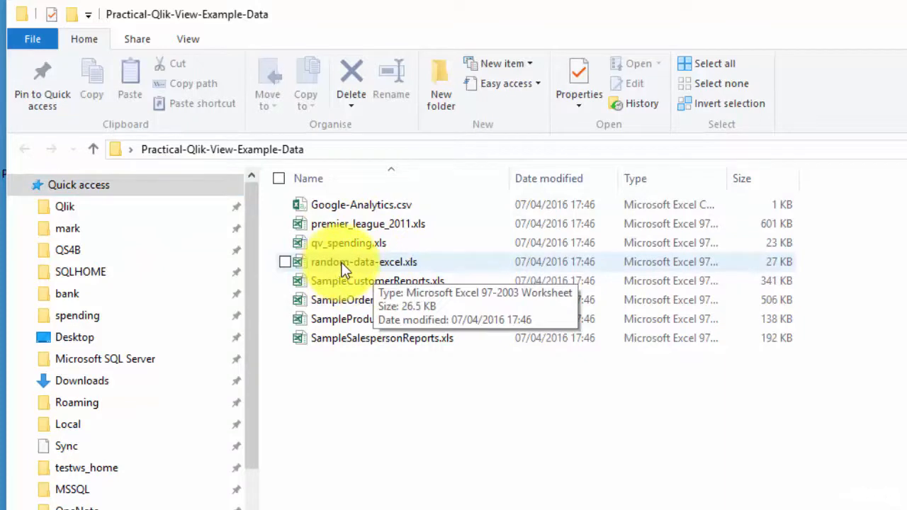
{"action": "left_click", "coordinate": [383, 266]}
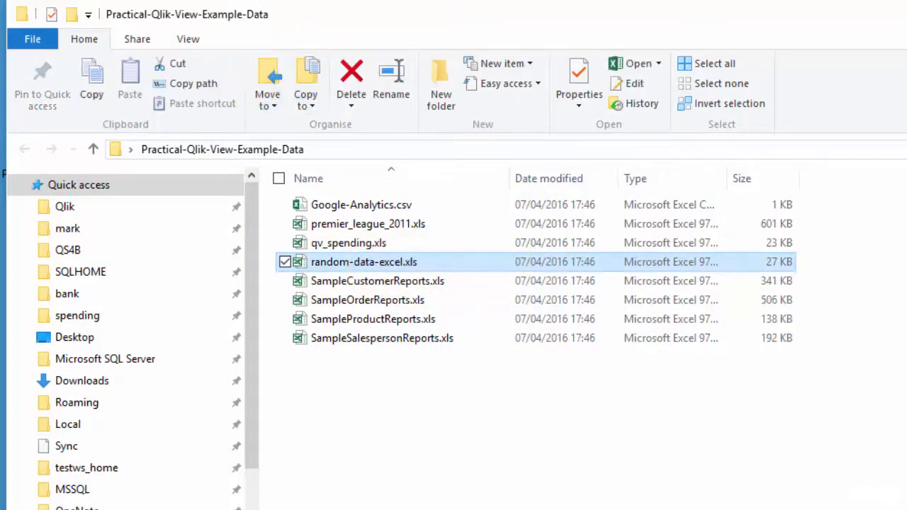
{"action": "double_click", "coordinate": [245, 170]}
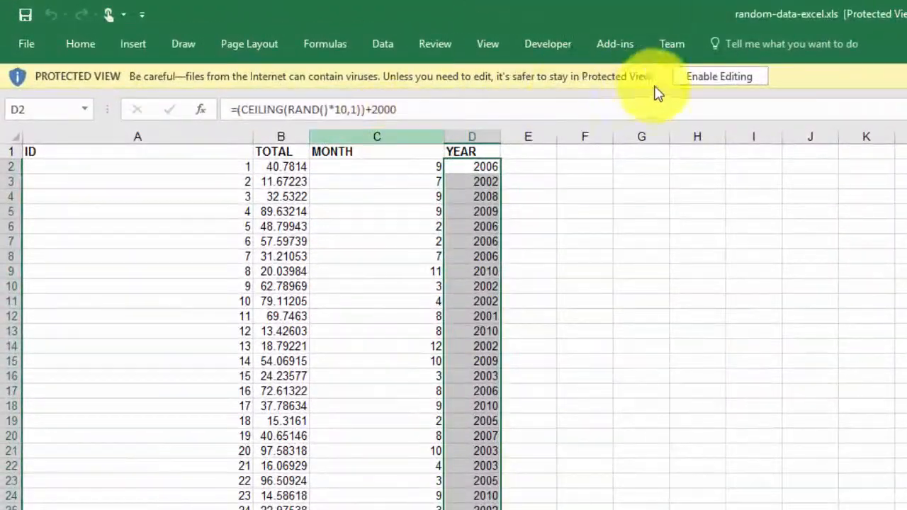
{"action": "left_click", "coordinate": [627, 66]}
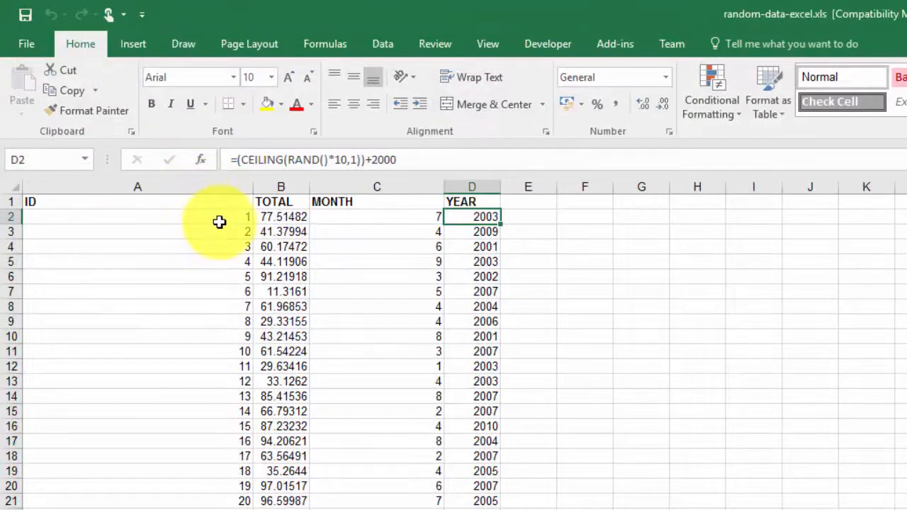
- Examine the ID, TOTAL, MONTH and YEAR columns and their formulas, then clear the workbook and folder windows from the desktop
{"action": "left_click", "coordinate": [219, 220]}
{"action": "left_click", "coordinate": [281, 218]}
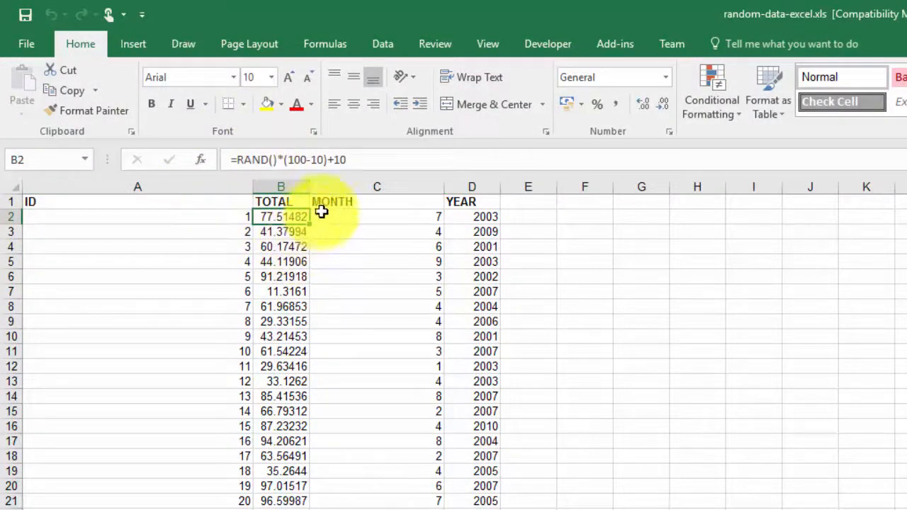
{"action": "left_click", "coordinate": [369, 229]}
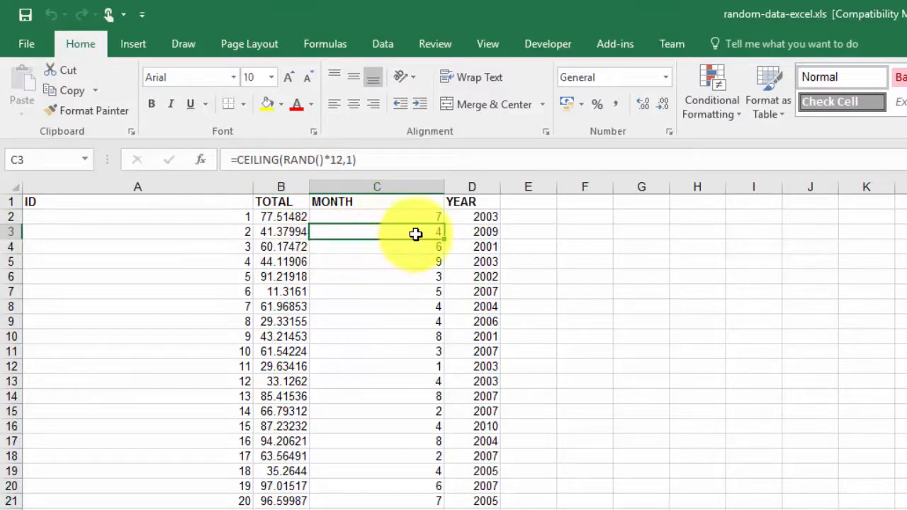
{"action": "left_click", "coordinate": [479, 245]}
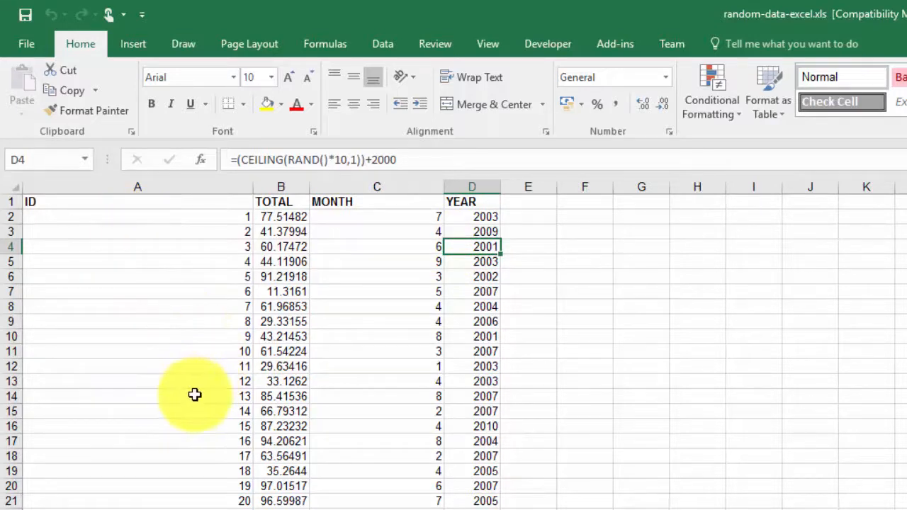
{"action": "left_click", "coordinate": [213, 378]}
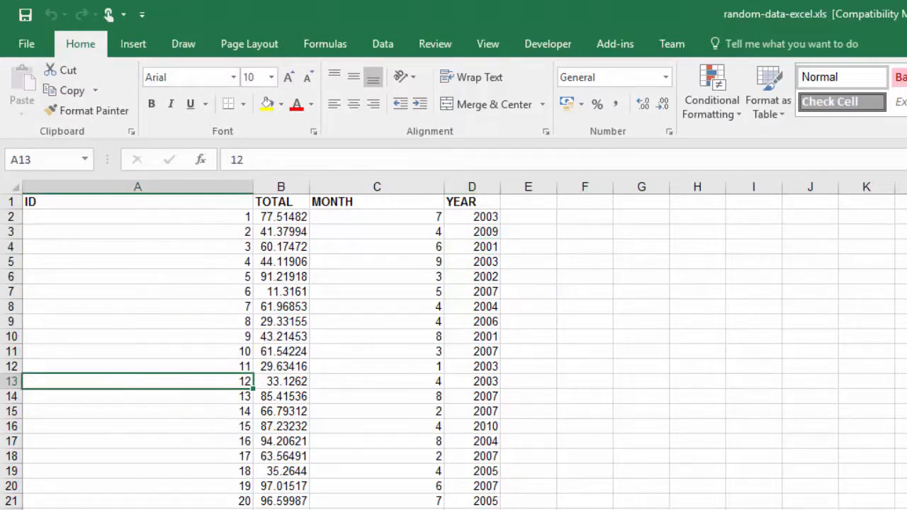
{"action": "scroll", "coordinate": [166, 367], "scroll_direction": "down", "scroll_amount": 5}
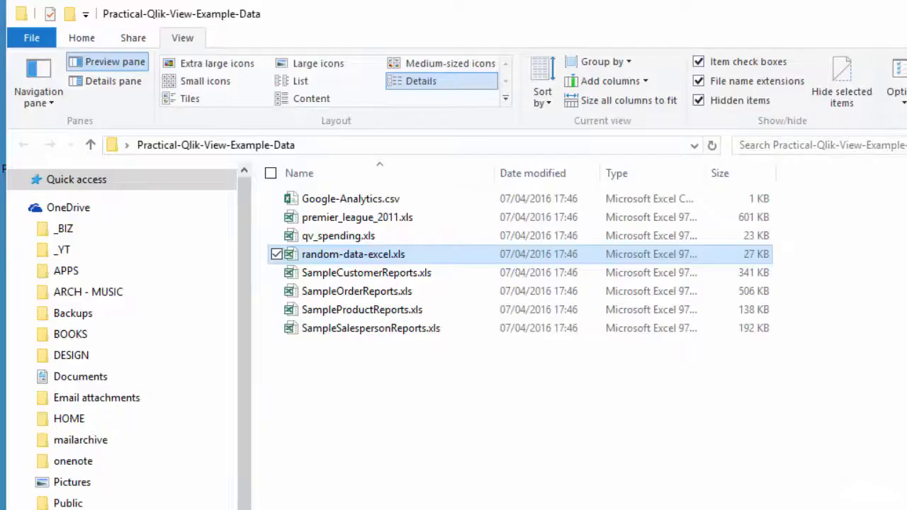
{"action": "left_click_drag", "start_coordinate": [906, 41], "coordinate": [822, 40]}
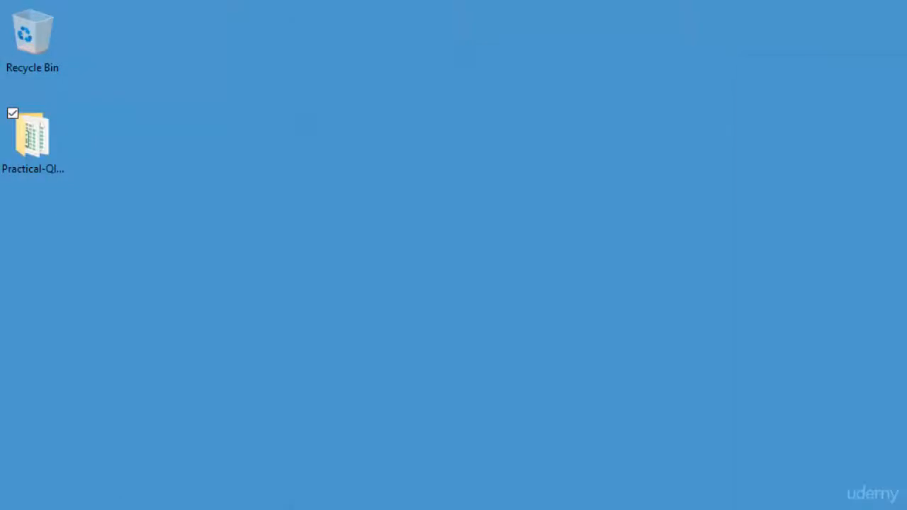
- Create a new desktop folder named "practical qlikview"
{"action": "right_click", "coordinate": [10, 211]}
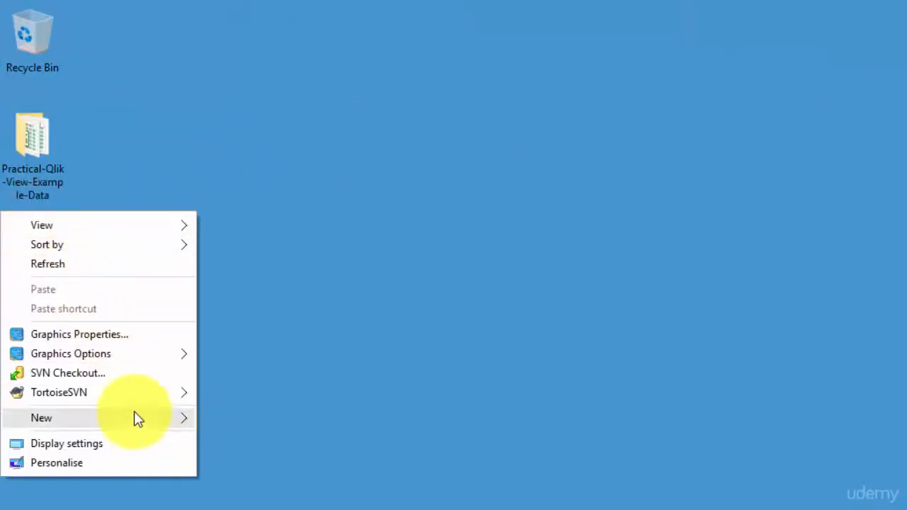
{"action": "mouse_move", "coordinate": [134, 417]}
{"action": "left_click", "coordinate": [238, 419]}
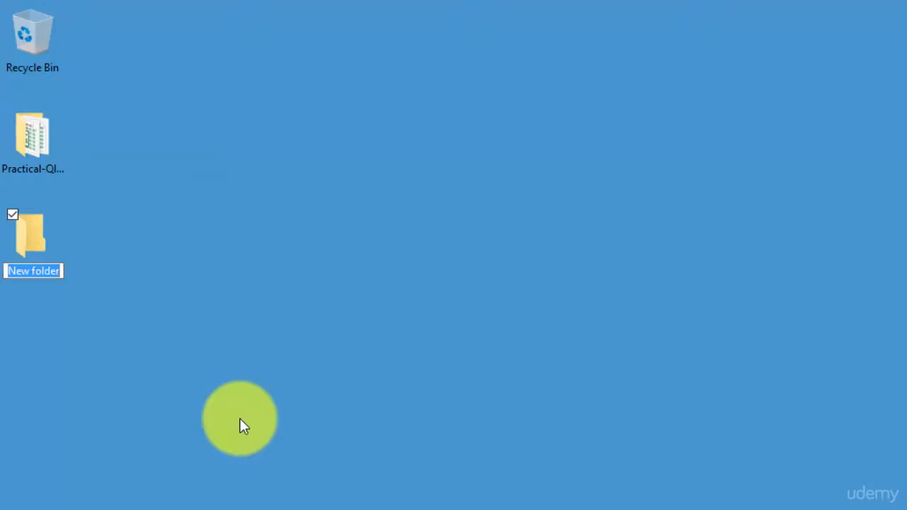
{"action": "type", "text": "practical"}
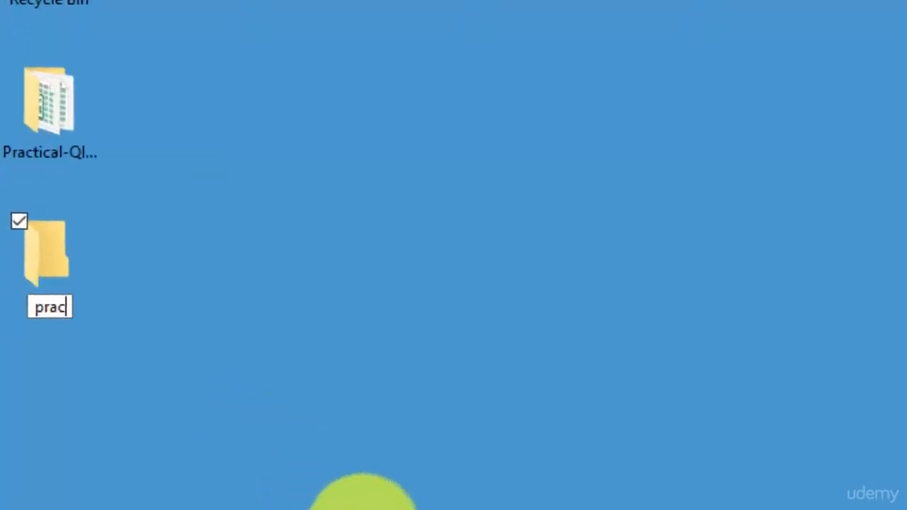
{"action": "type", "text": " qlikview"}
{"action": "key", "text": "Return"}
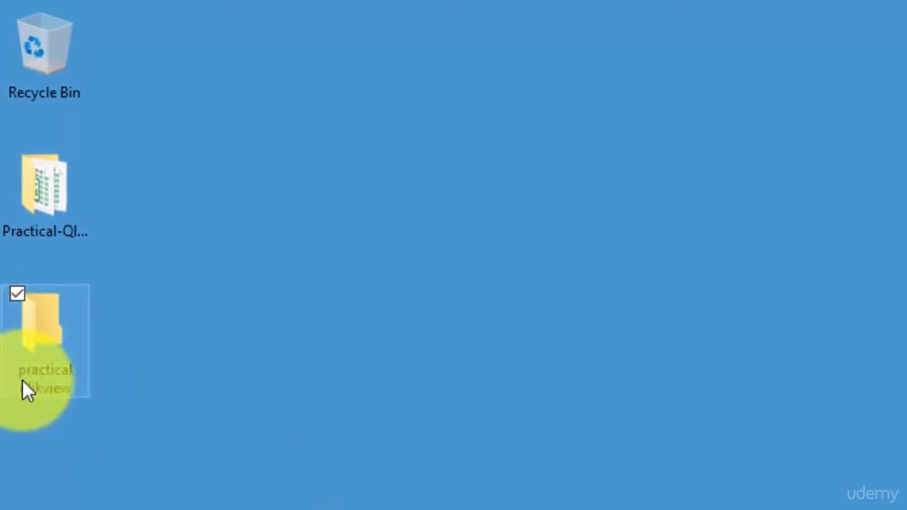
- Rename the new desktop folder as "practical qlikview - lessons"
{"action": "left_click", "coordinate": [20, 346]}
{"action": "left_click", "coordinate": [72, 373]}
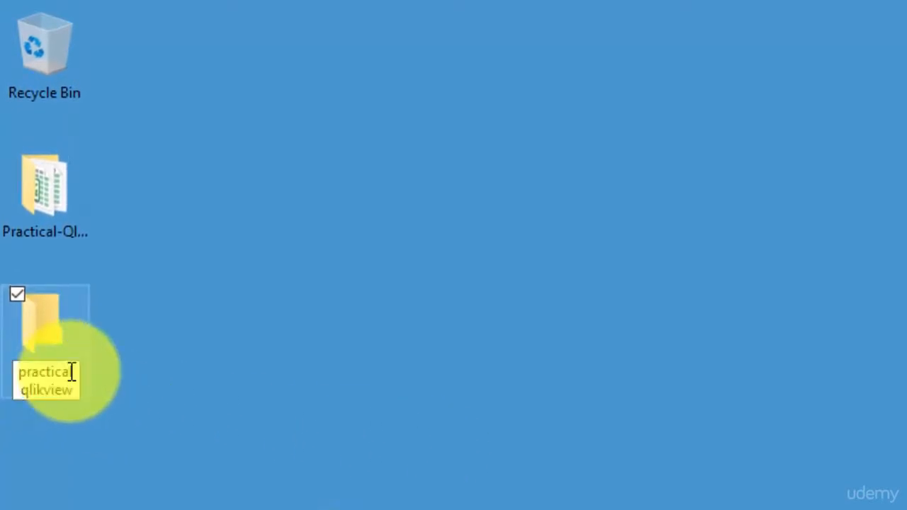
{"action": "type", "text": "- lessons"}
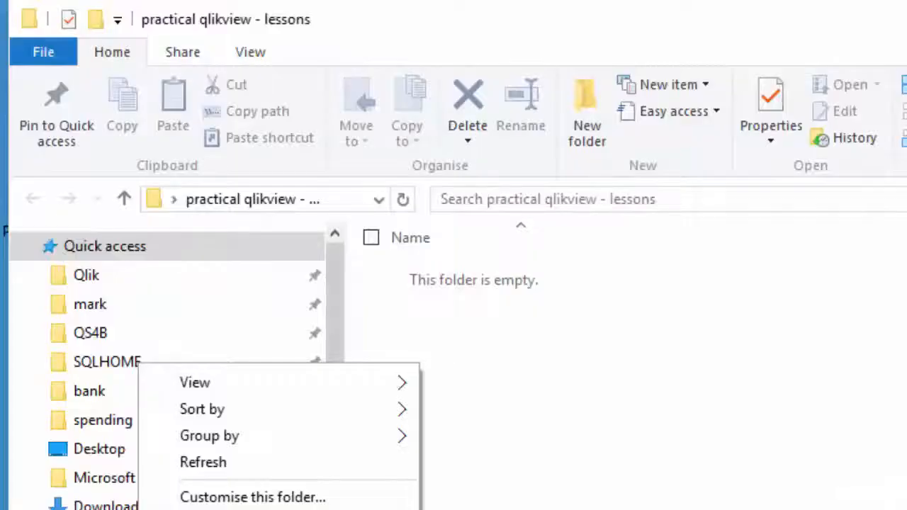
{"action": "key", "text": "Escape"}
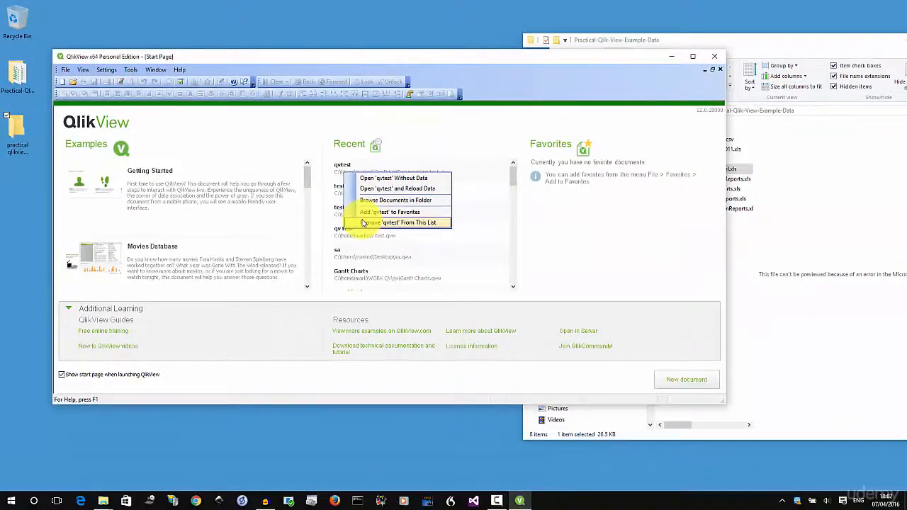
- Switch to the QlikView start page and start a new document
{"action": "left_click", "coordinate": [439, 146]}
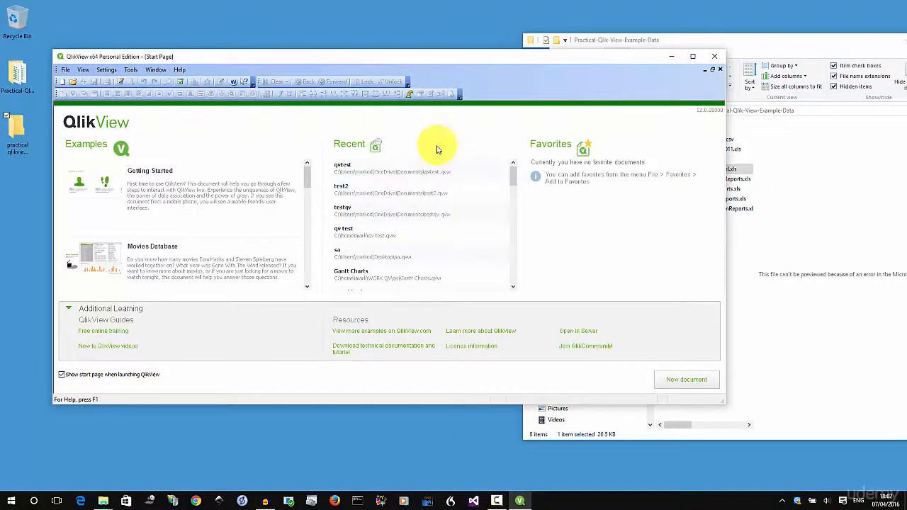
{"action": "left_click", "coordinate": [64, 70]}
{"action": "left_click", "coordinate": [80, 80]}
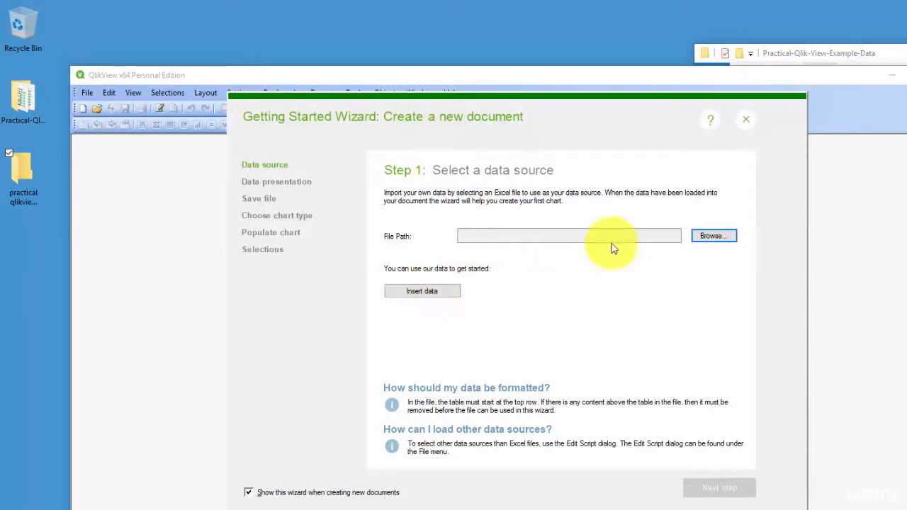
- Choose random-data-excel.xls from the desktop's Practical-Qlik-View-Example-Data folder as the wizard's data source
{"action": "left_click", "coordinate": [708, 238]}
{"action": "left_click", "coordinate": [563, 202]}
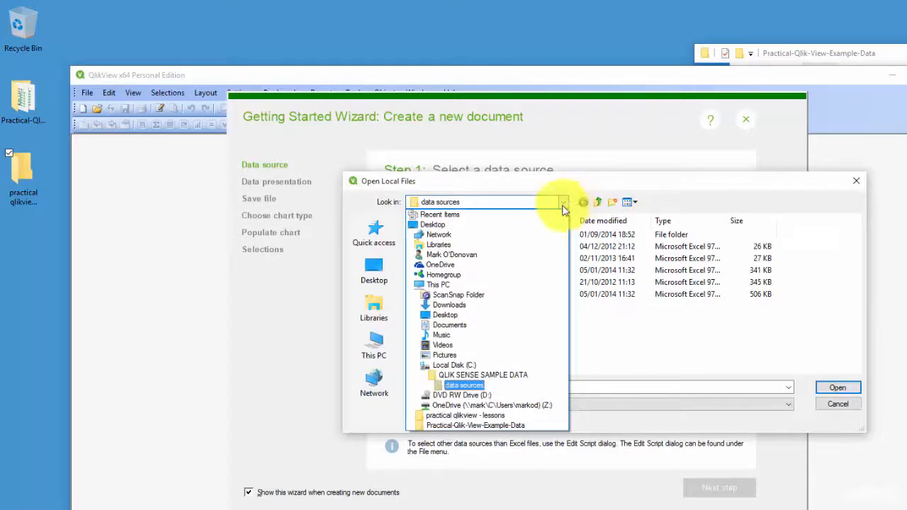
{"action": "left_click", "coordinate": [446, 225]}
{"action": "double_click", "coordinate": [425, 297]}
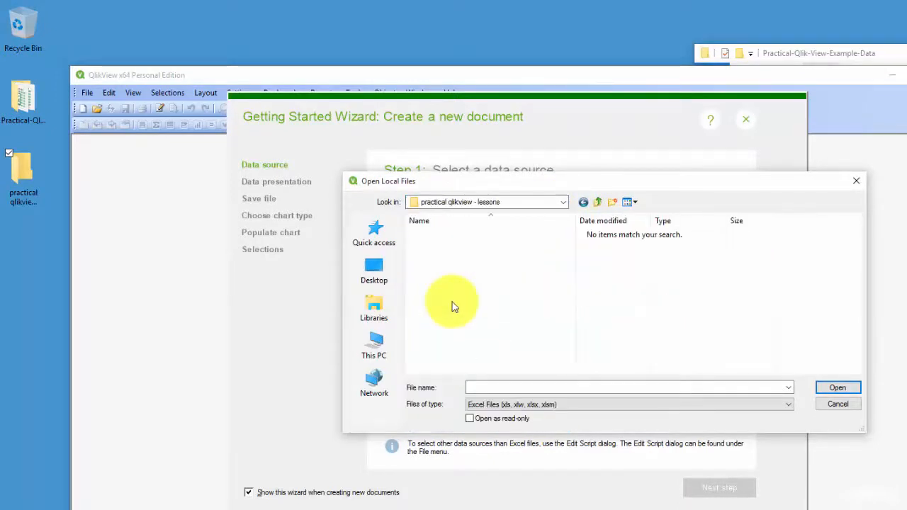
{"action": "left_click", "coordinate": [598, 202]}
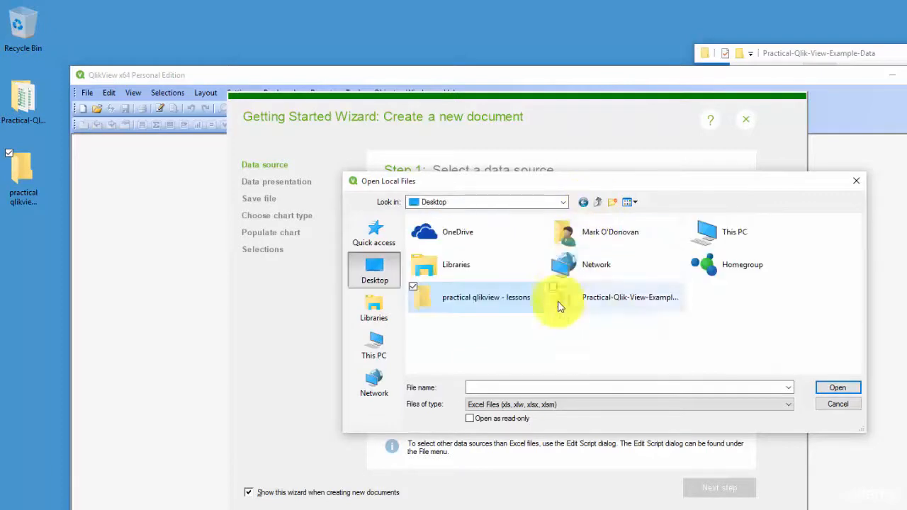
{"action": "double_click", "coordinate": [599, 297]}
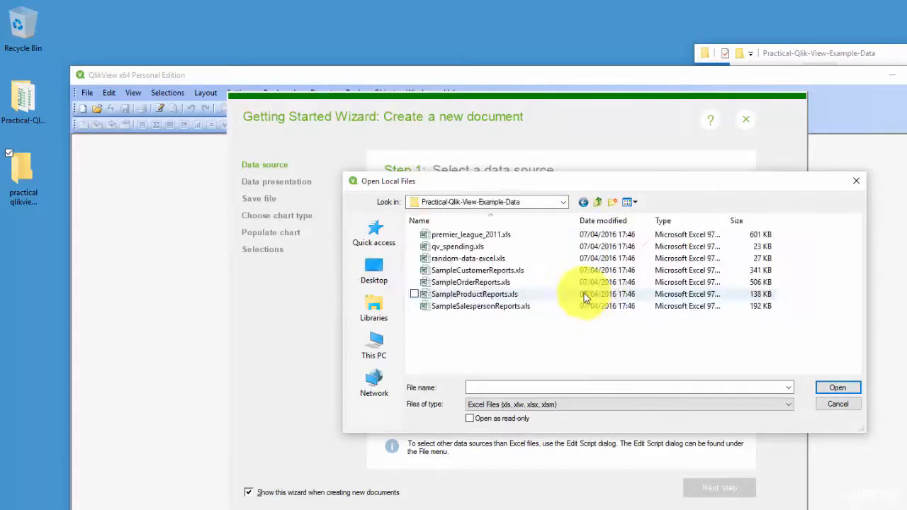
{"action": "double_click", "coordinate": [487, 259]}
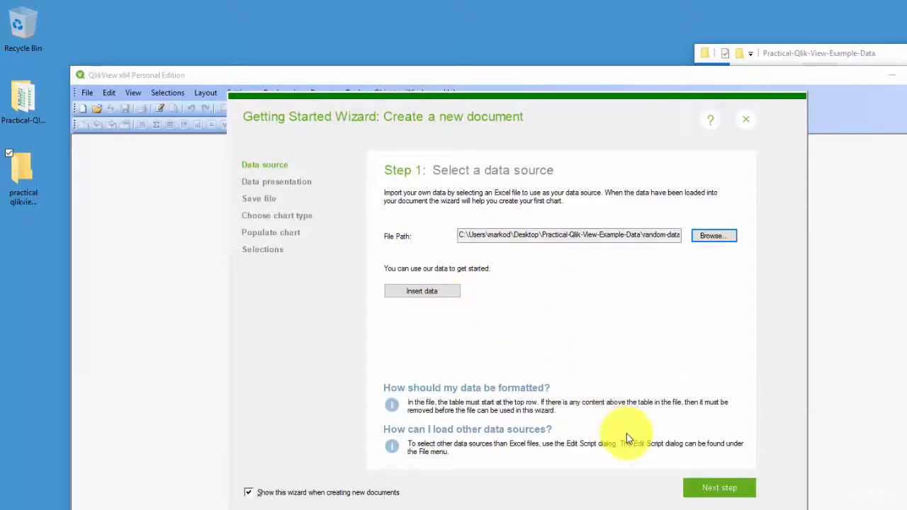
- Advance the wizard to the data presentation stage and review all columns in the data preview
{"action": "left_click", "coordinate": [716, 490]}
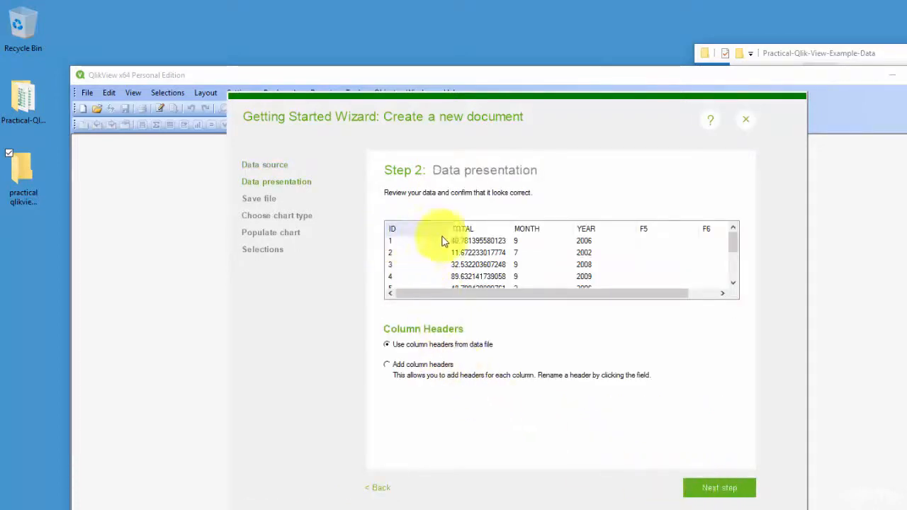
{"action": "left_click_drag", "start_coordinate": [466, 292], "coordinate": [563, 293]}
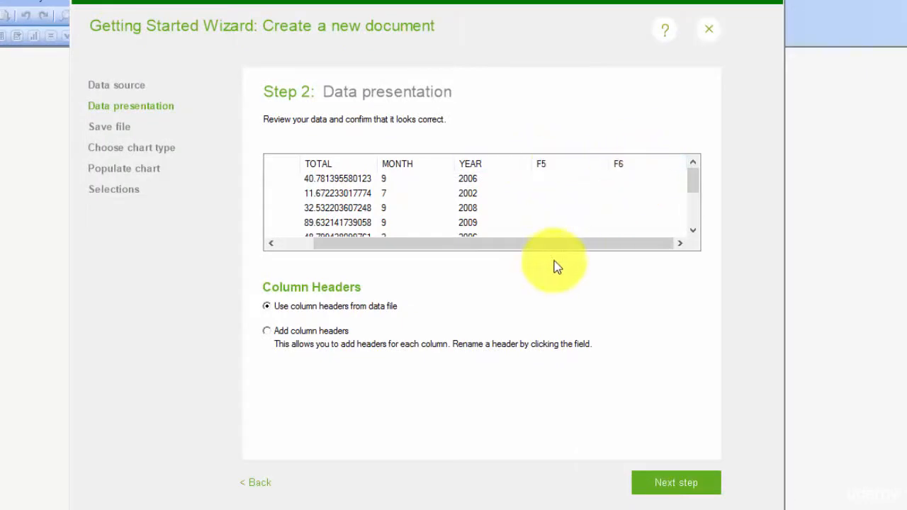
{"action": "left_click_drag", "start_coordinate": [532, 246], "coordinate": [496, 245]}
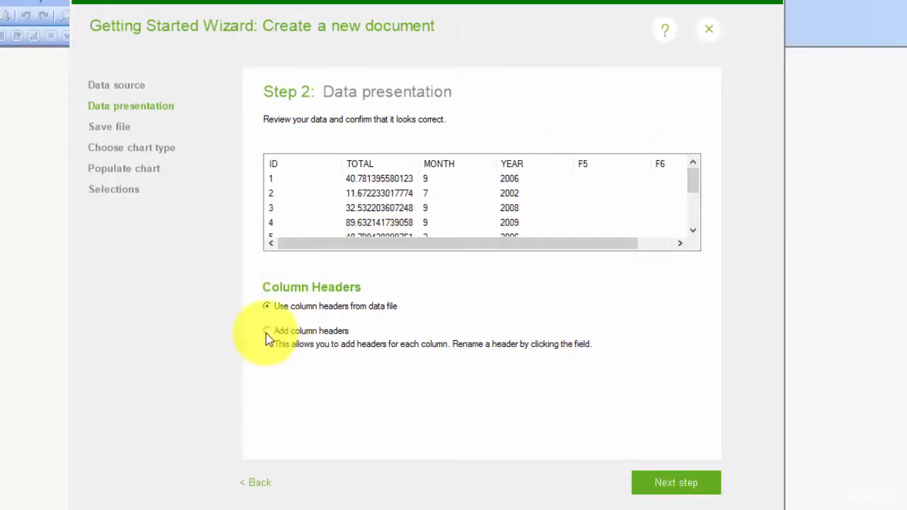
- Try the option to add column headers by editing column A's header, and return to using the headers from the data file
{"action": "left_click", "coordinate": [266, 331]}
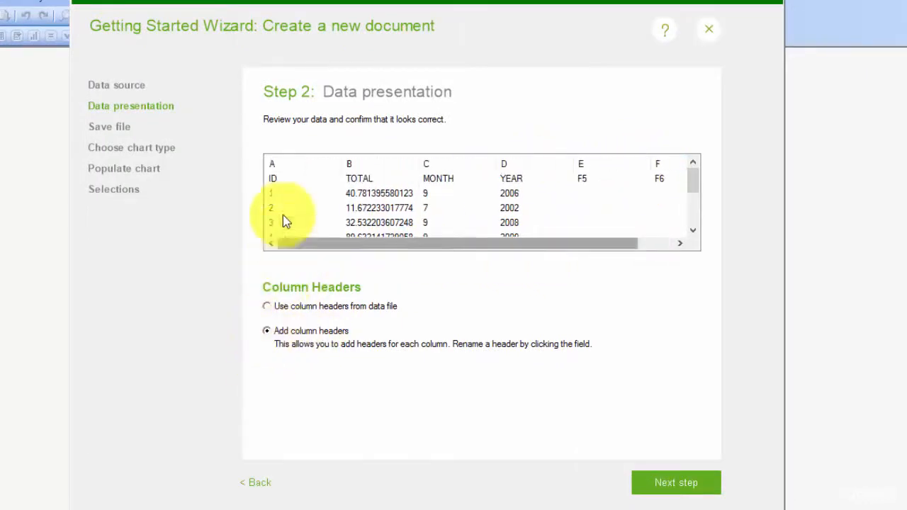
{"action": "left_click", "coordinate": [277, 170]}
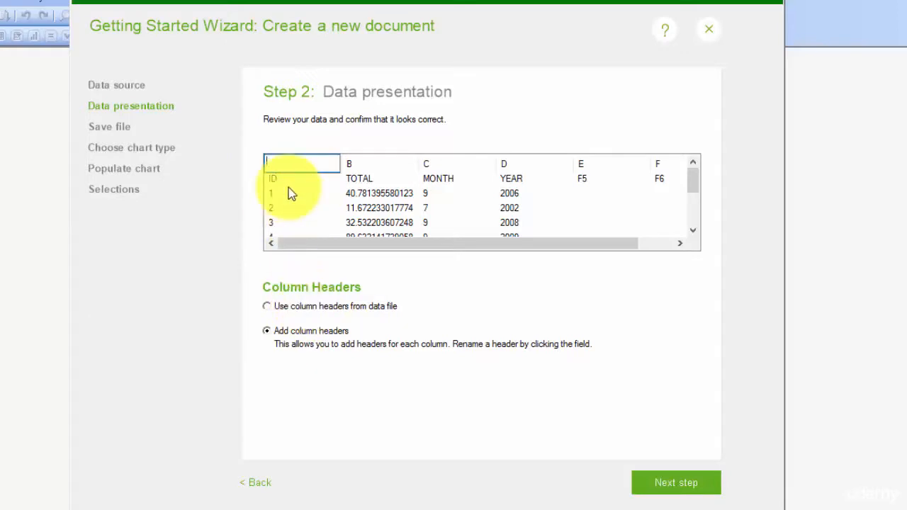
{"action": "left_click", "coordinate": [388, 364]}
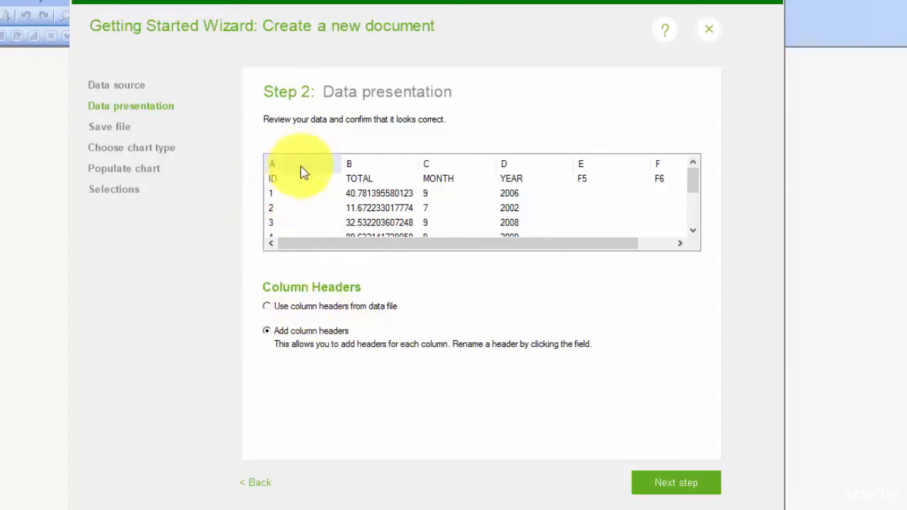
{"action": "left_click", "coordinate": [273, 305]}
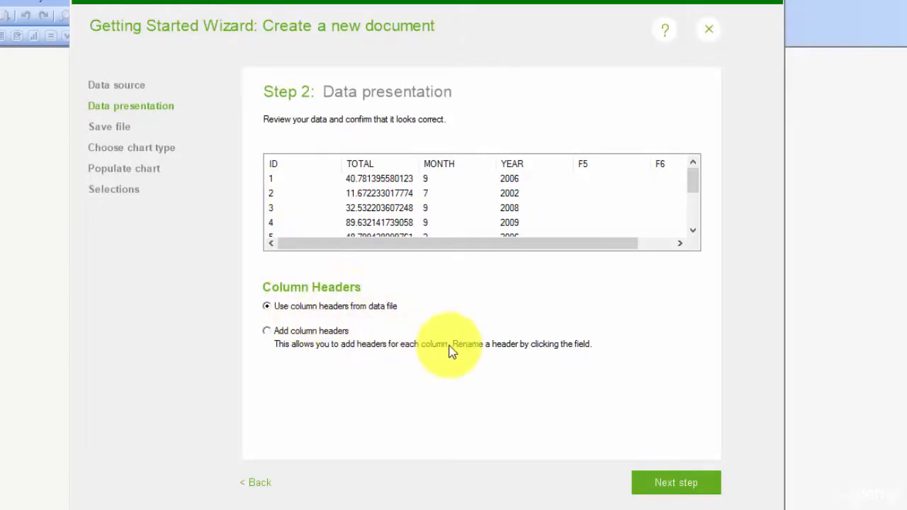
- Advance the wizard and save the document as myfirstqlikview in the desktop's practical qlikview - lessons folder
{"action": "left_click", "coordinate": [667, 485]}
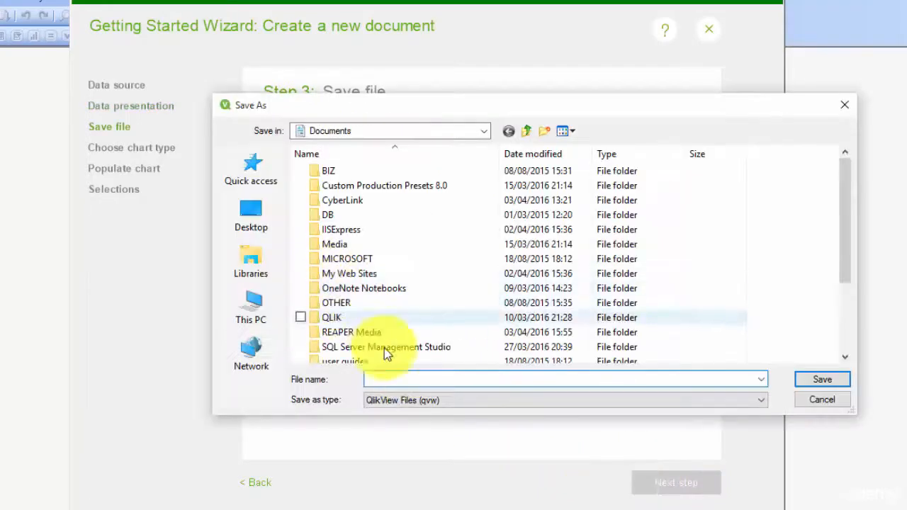
{"action": "left_click", "coordinate": [264, 225]}
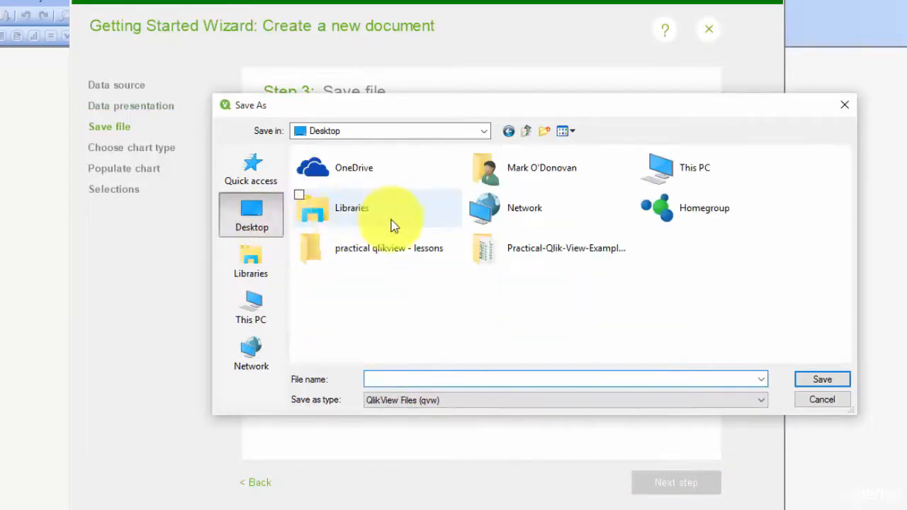
{"action": "double_click", "coordinate": [391, 250]}
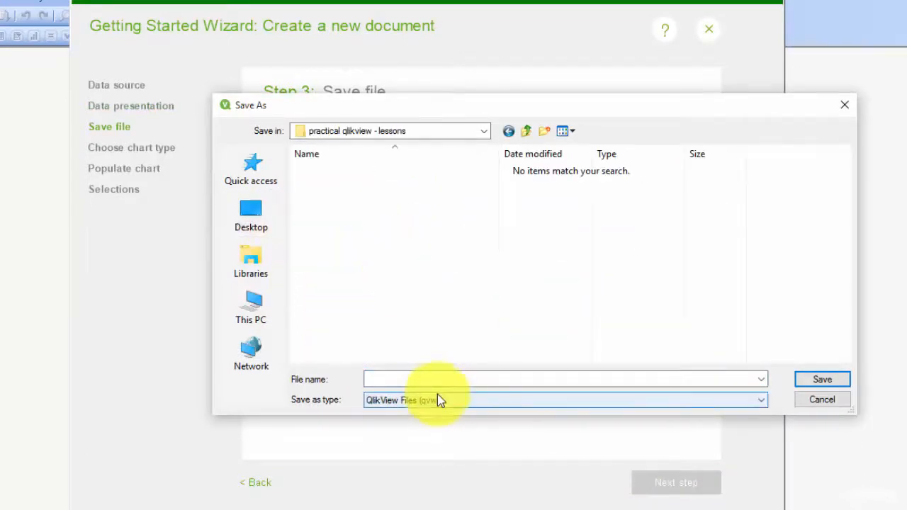
{"action": "type", "text": "myfirstqlikview"}
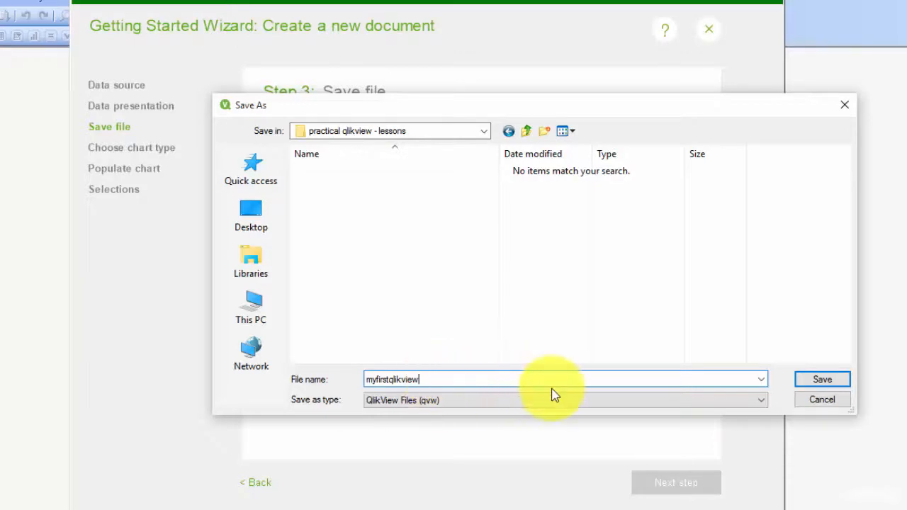
{"action": "left_click", "coordinate": [815, 381]}
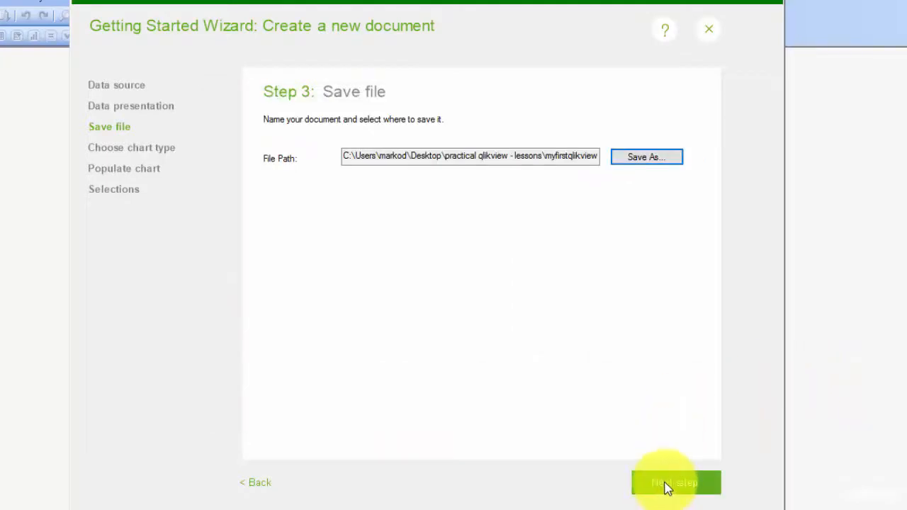
- Choose a bar chart and populate it with MONTH as the dimension and the sum of TOTAL as the expression
{"action": "left_click", "coordinate": [625, 482]}
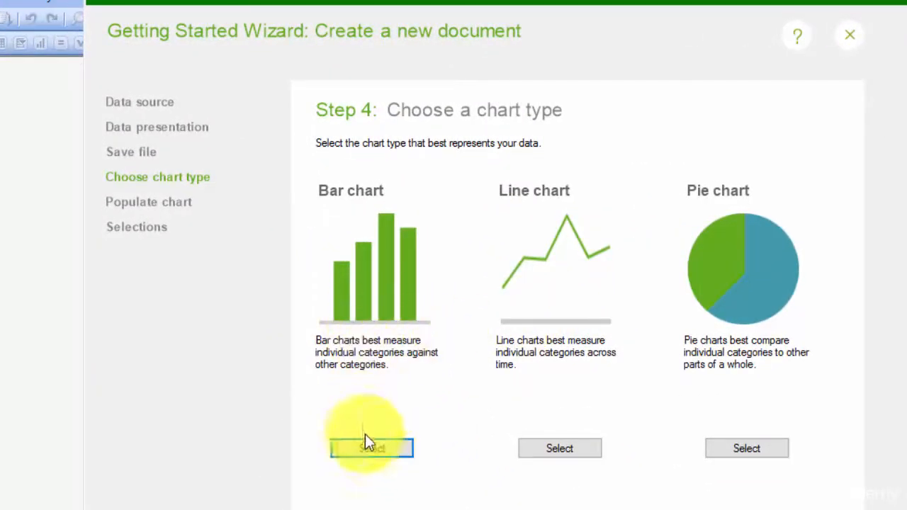
{"action": "left_click", "coordinate": [374, 453]}
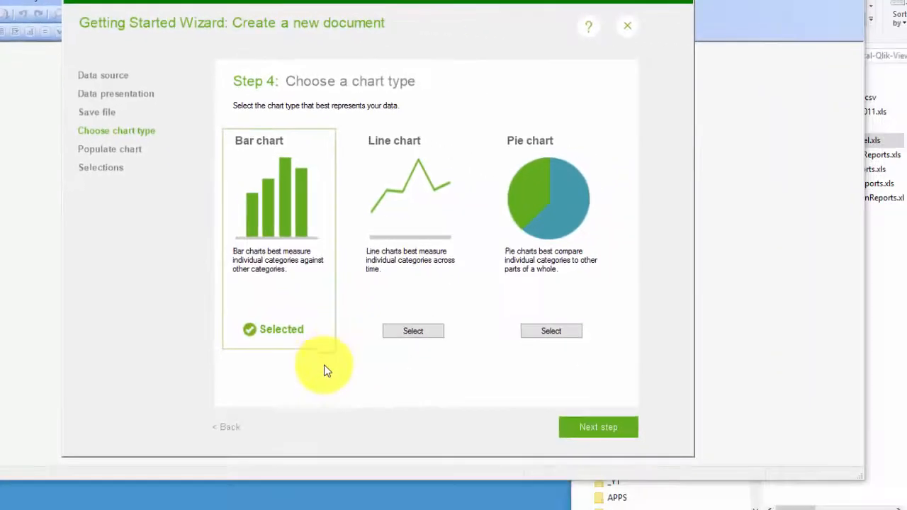
{"action": "left_click", "coordinate": [603, 427]}
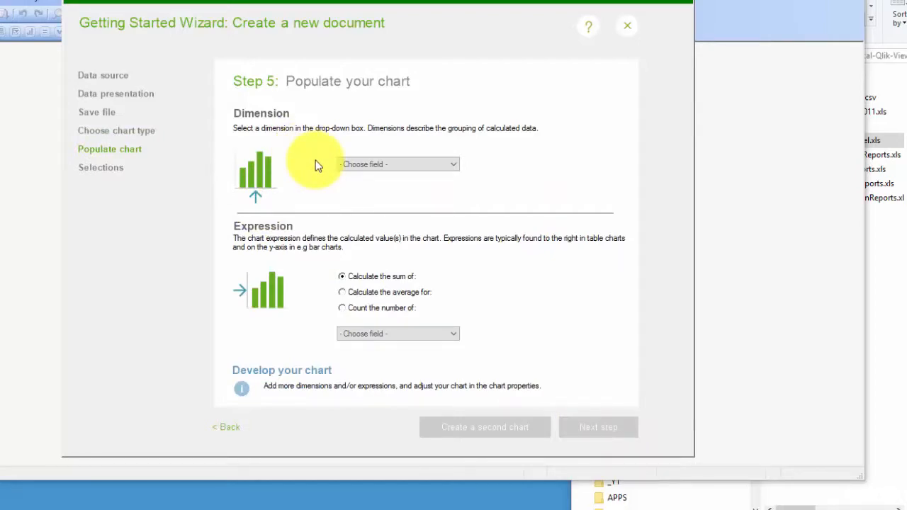
{"action": "left_click", "coordinate": [360, 165]}
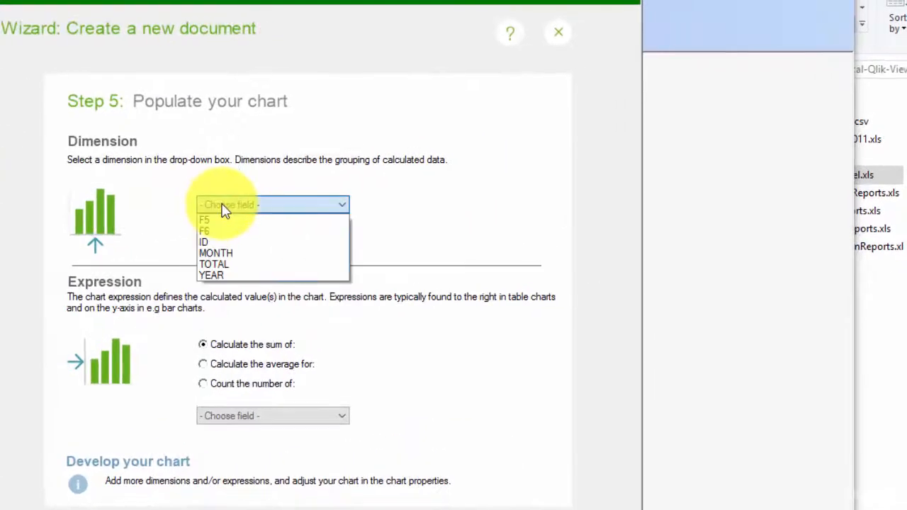
{"action": "left_click", "coordinate": [227, 253]}
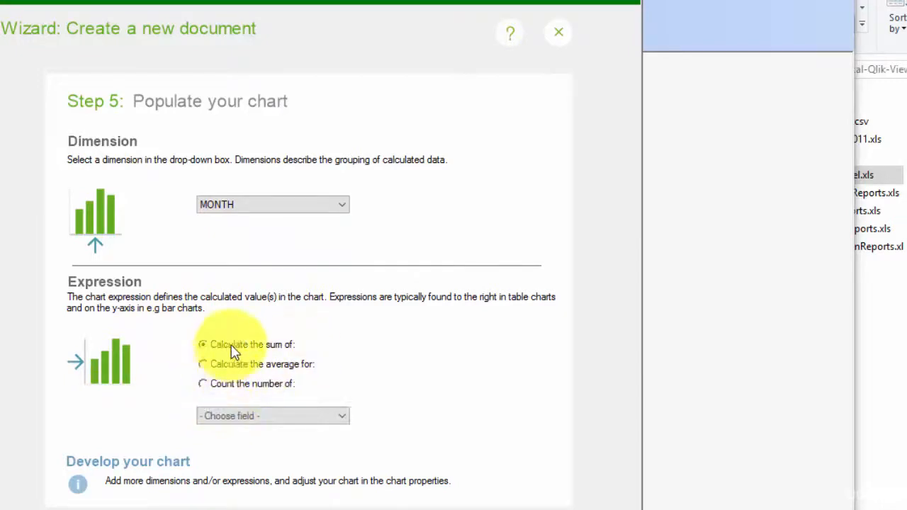
{"action": "left_click", "coordinate": [253, 421]}
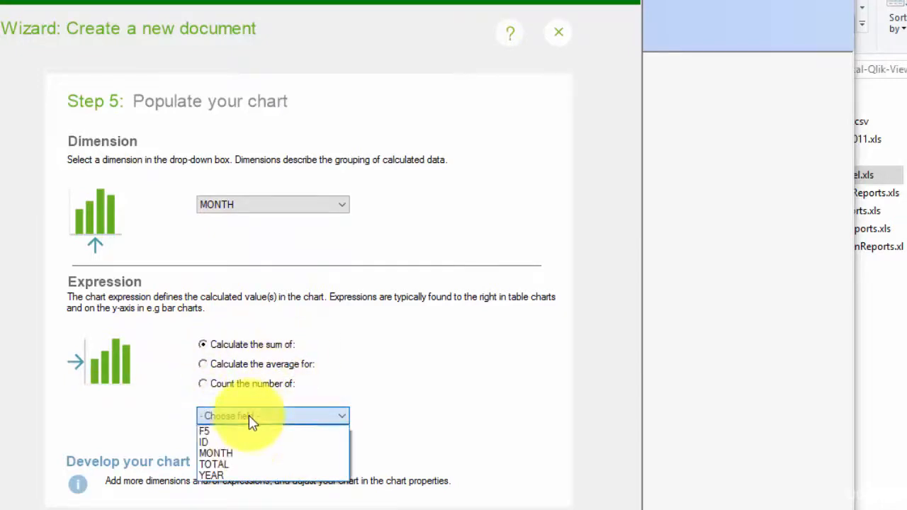
{"action": "left_click", "coordinate": [239, 465]}
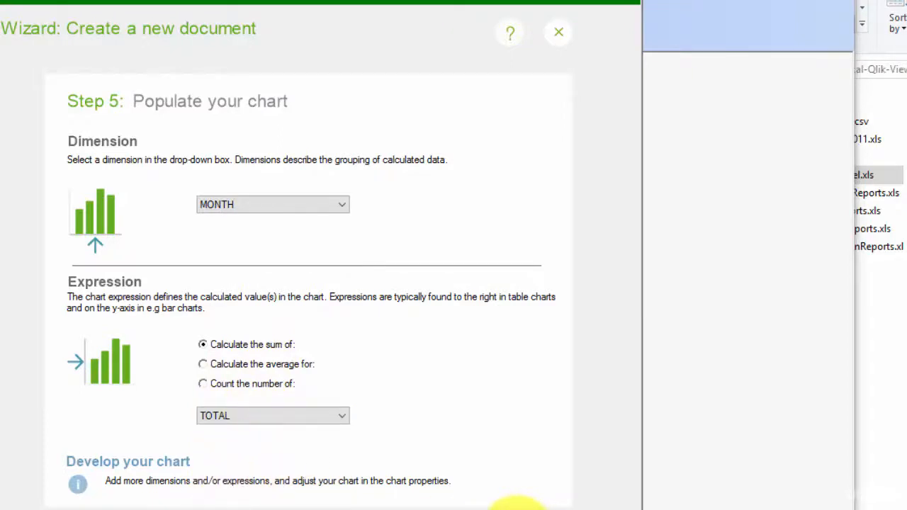
- Add a listbox for the MONTH field as the selection object and finish the wizard
{"action": "left_click", "coordinate": [517, 506]}
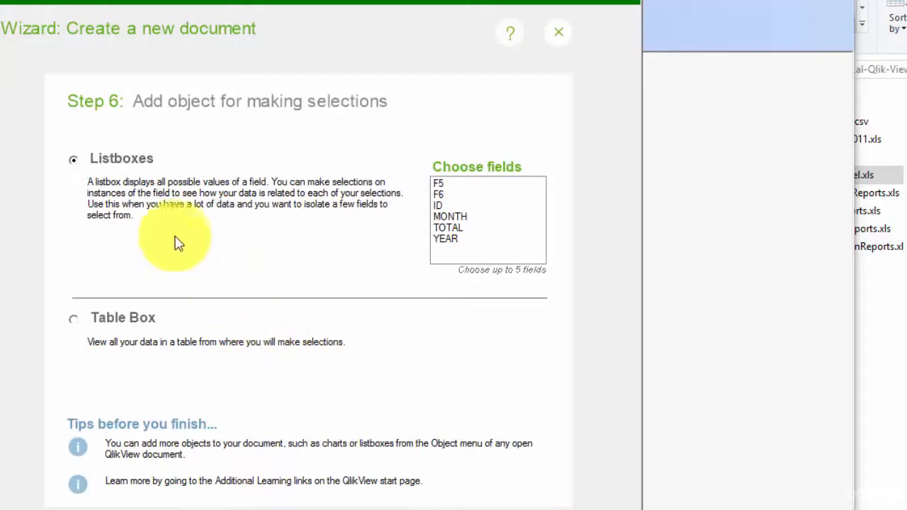
{"action": "left_click", "coordinate": [436, 218]}
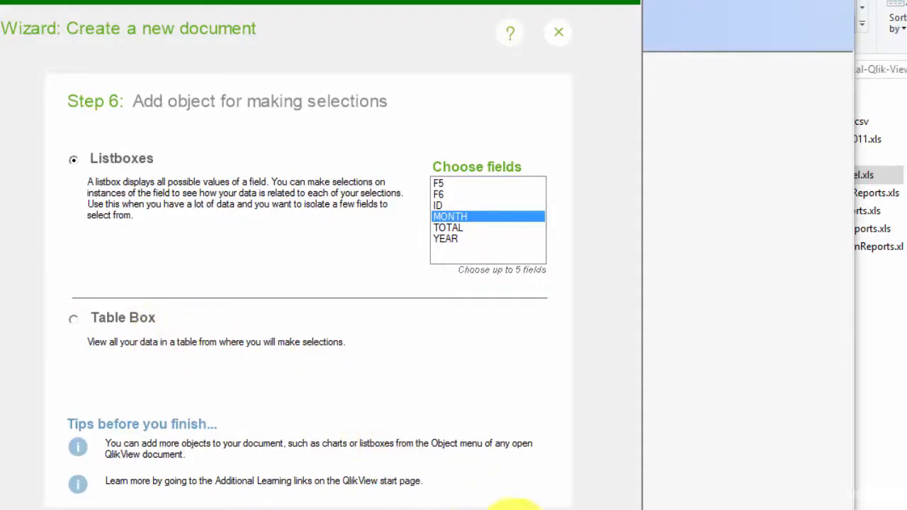
{"action": "left_click", "coordinate": [518, 506]}
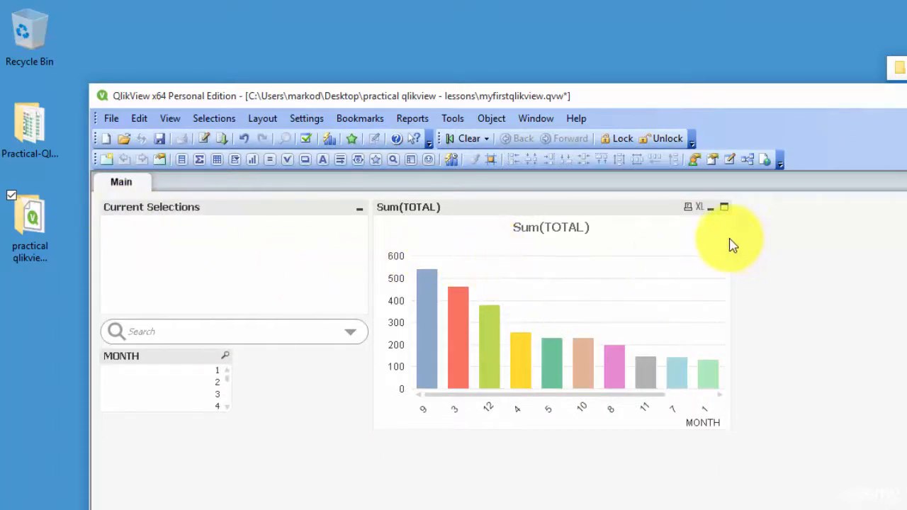
- Widen the Sum(TOTAL) bar chart and make the MONTH listbox taller on the Main sheet
{"action": "left_click_drag", "start_coordinate": [731, 239], "coordinate": [826, 241]}
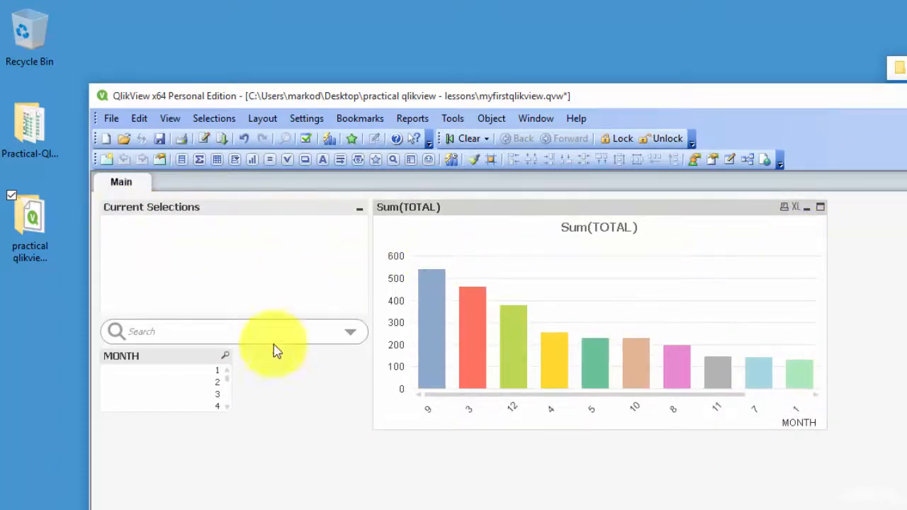
{"action": "left_click", "coordinate": [115, 364]}
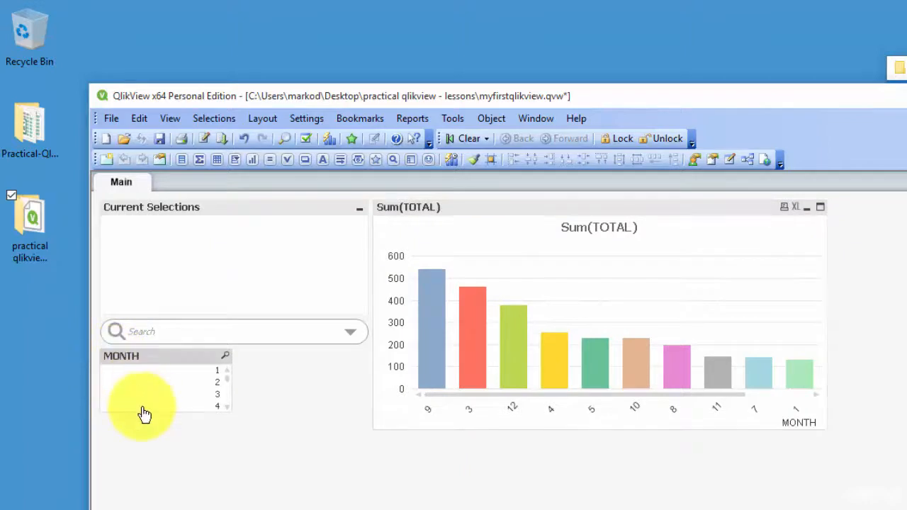
{"action": "left_click_drag", "start_coordinate": [140, 412], "coordinate": [155, 492]}
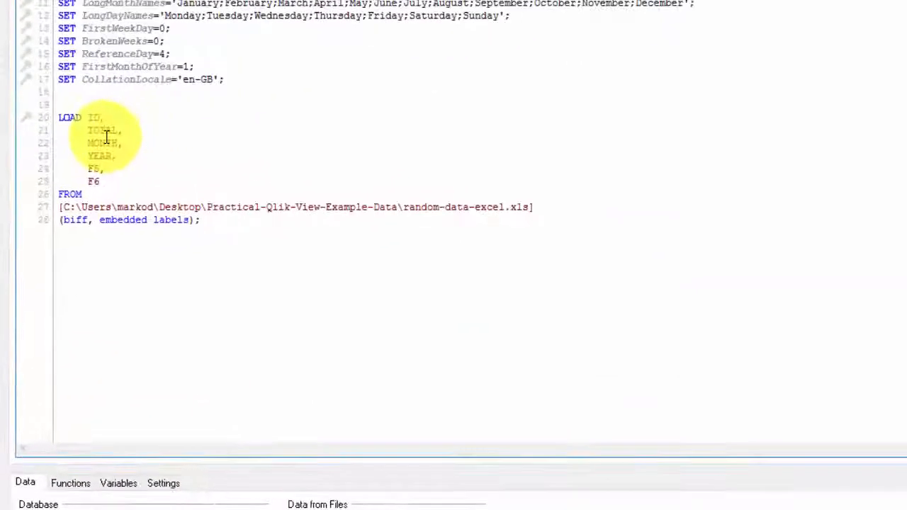
- In the script editor, highlight the whole LOAD statement for random-data-excel.xls to examine it
{"action": "left_click", "coordinate": [79, 49]}
{"action": "left_click", "coordinate": [719, 192], "text": "shift"}
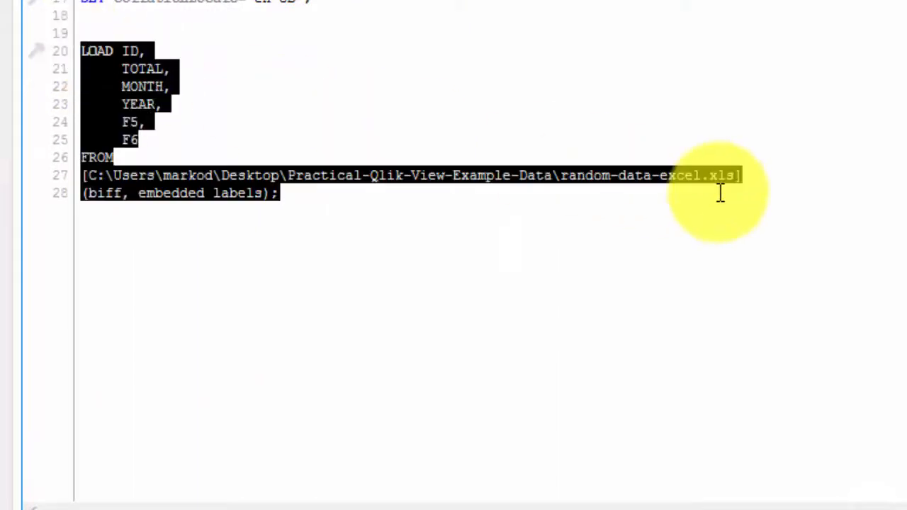
{"action": "left_click", "coordinate": [563, 259]}
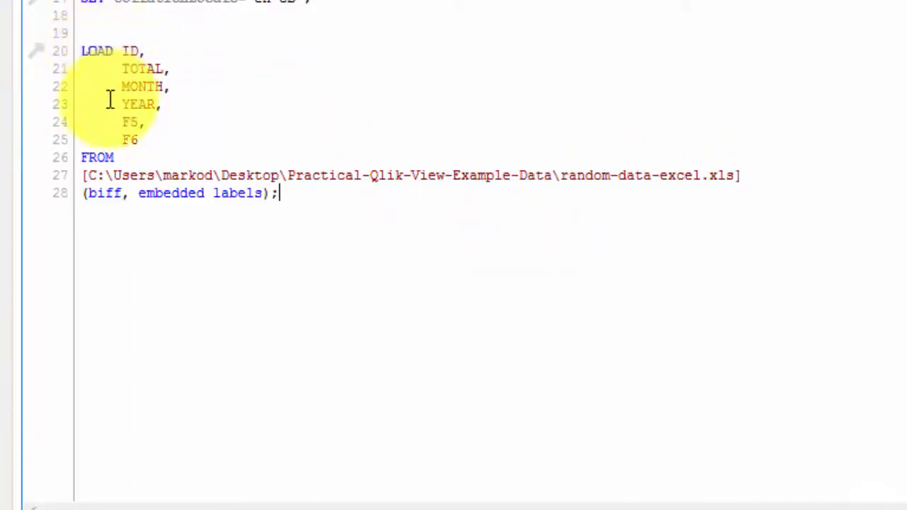
- Remove the F5 and F6 fields from the LOAD statement, along with the leftover comma after YEAR
{"action": "left_click_drag", "start_coordinate": [97, 122], "coordinate": [195, 135]}
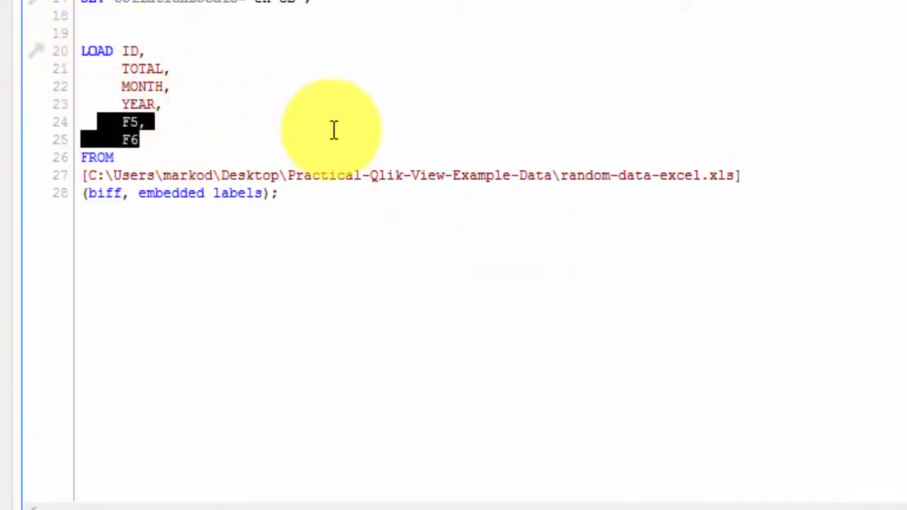
{"action": "key", "text": "Delete"}
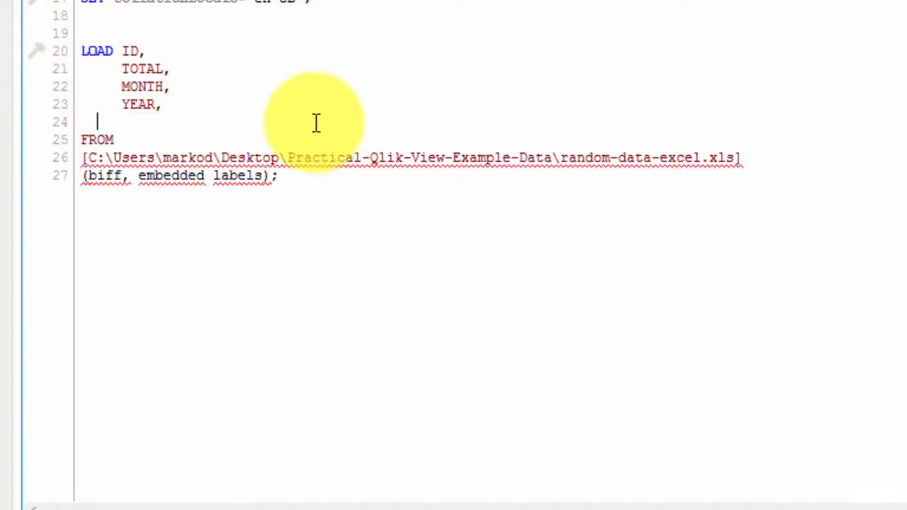
{"action": "key", "text": "BackSpace"}
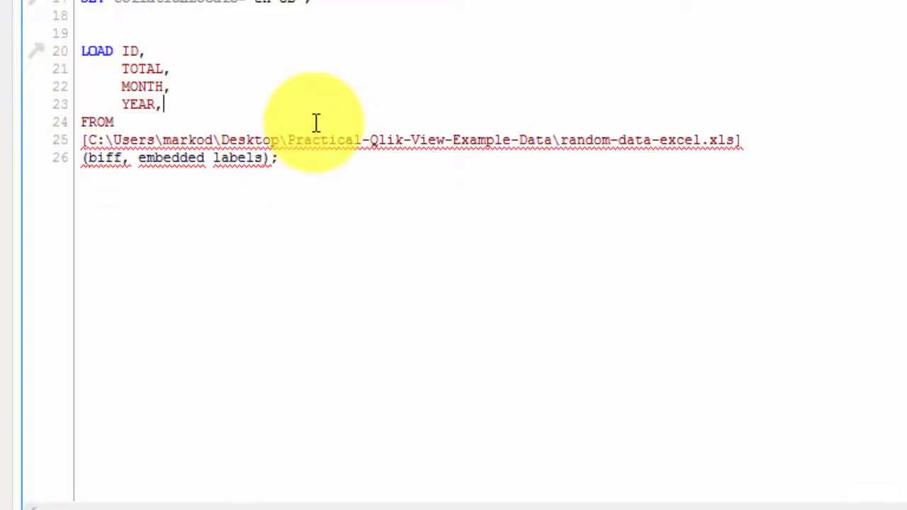
{"action": "key", "text": "BackSpace"}
{"action": "left_click", "coordinate": [471, 250]}
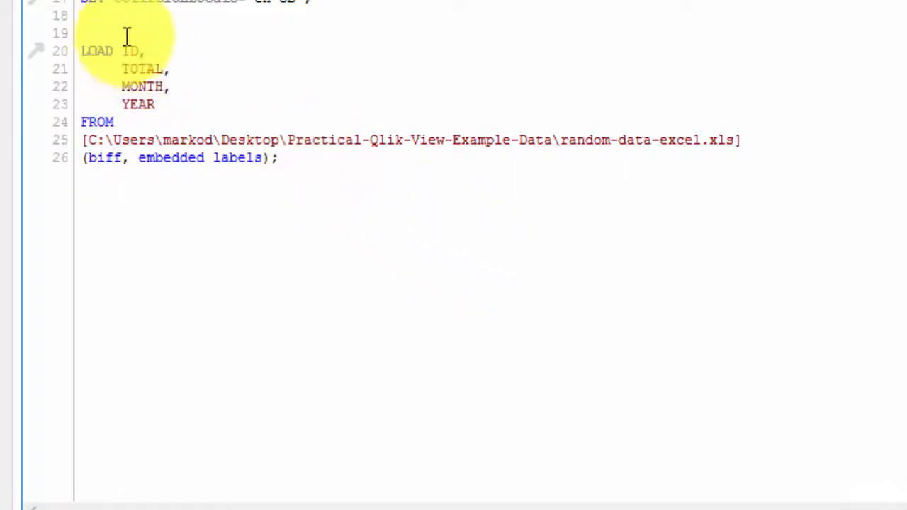
- Add blank lines below the existing LOAD statement and start an inline load statement there
{"action": "key", "text": "Return"}
{"action": "key", "text": "Return"}
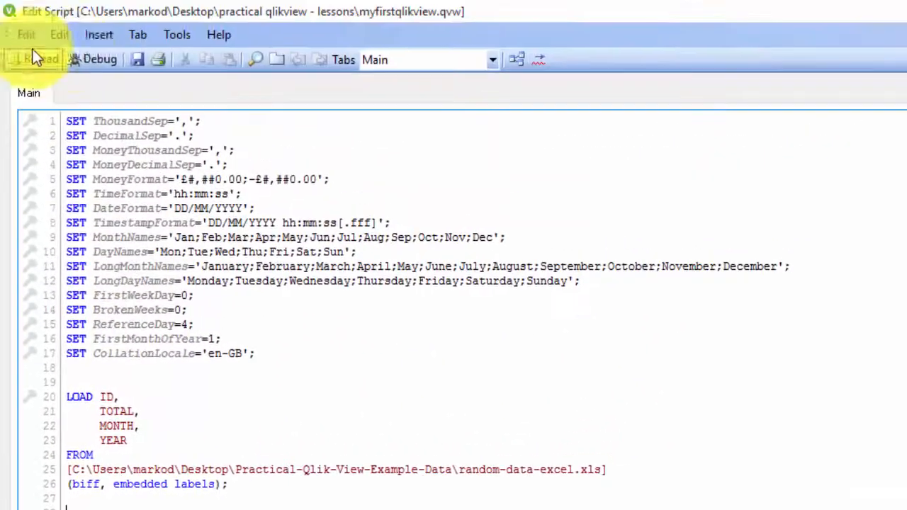
{"action": "left_click", "coordinate": [99, 35]}
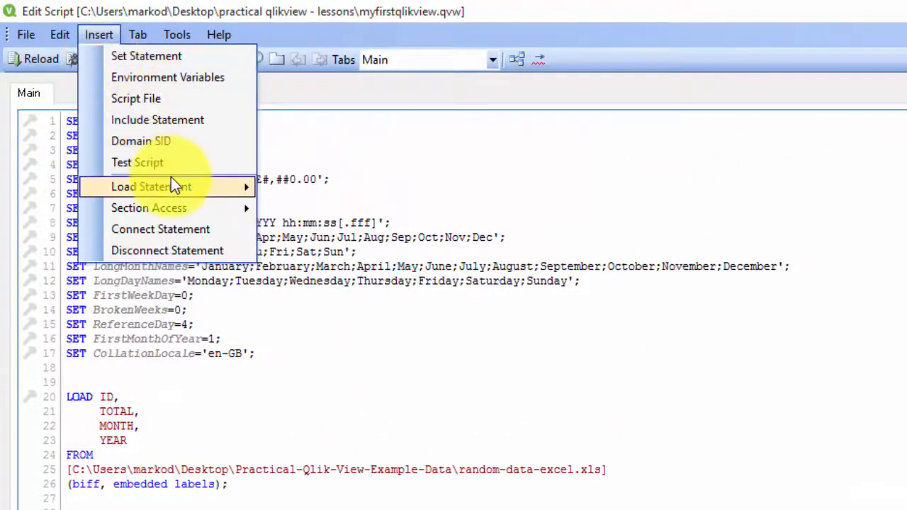
{"action": "mouse_move", "coordinate": [180, 184]}
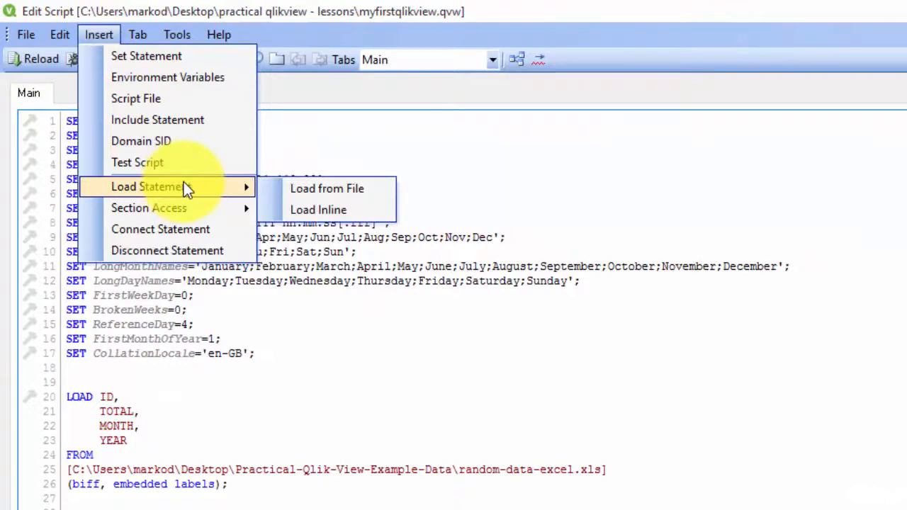
{"action": "left_click", "coordinate": [305, 210]}
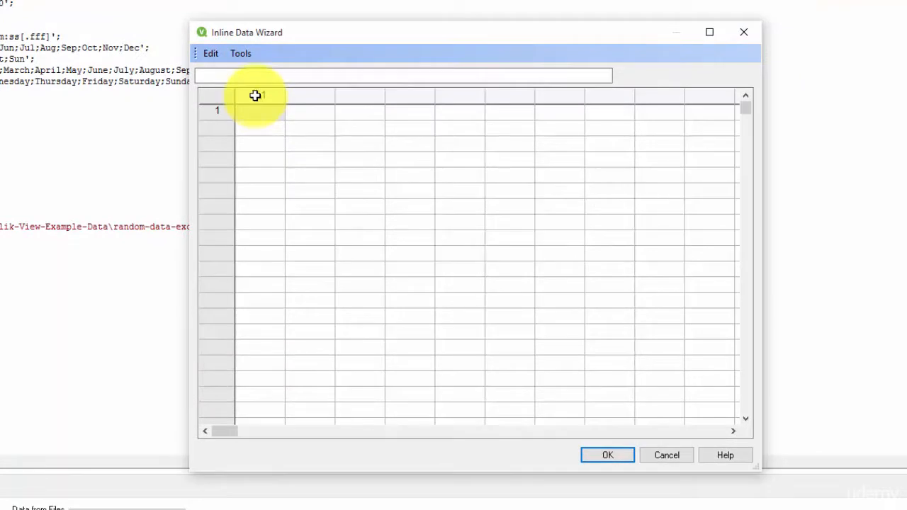
- Name the first two columns of the inline data table Num and Month
{"action": "double_click", "coordinate": [255, 95]}
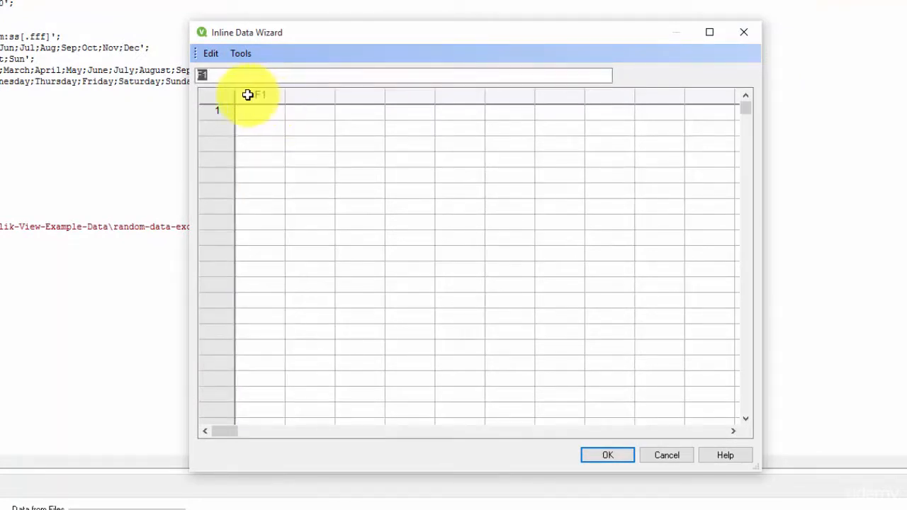
{"action": "type", "text": "Num"}
{"action": "double_click", "coordinate": [309, 95]}
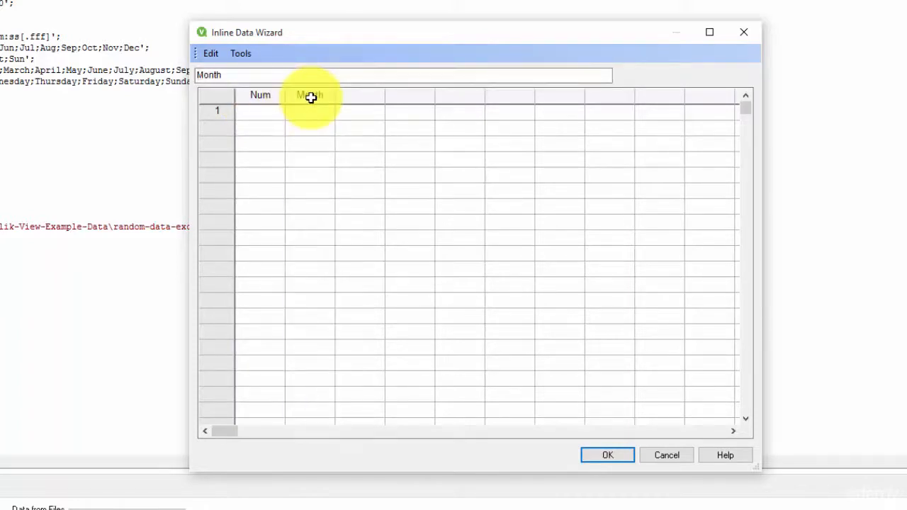
- Fill the inline table with the rows 1, Jan and 2, Feb, and accept it into the script
{"action": "left_click", "coordinate": [263, 113]}
{"action": "type", "text": "1"}
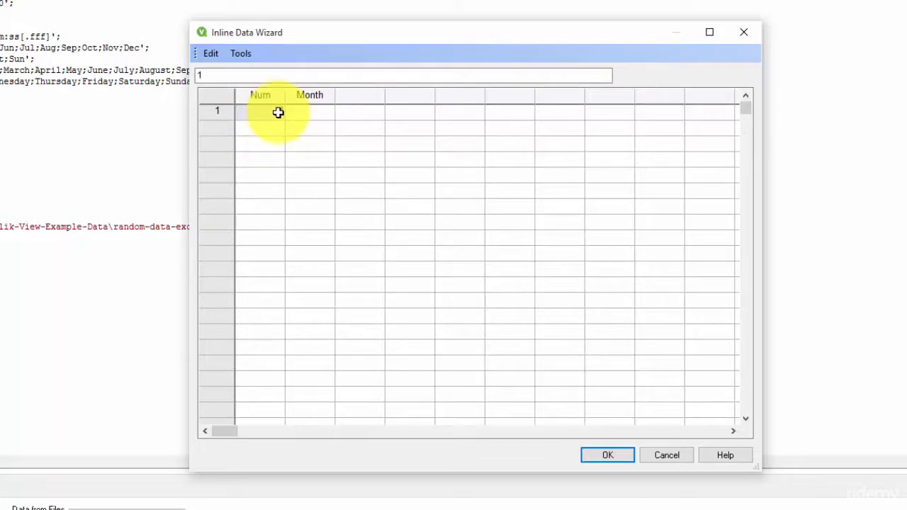
{"action": "left_click", "coordinate": [261, 130]}
{"action": "type", "text": "2"}
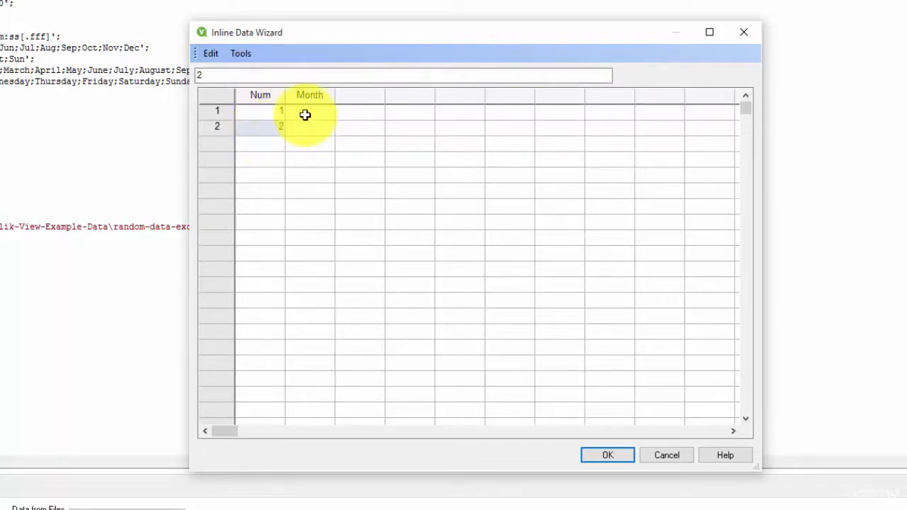
{"action": "left_click", "coordinate": [305, 115]}
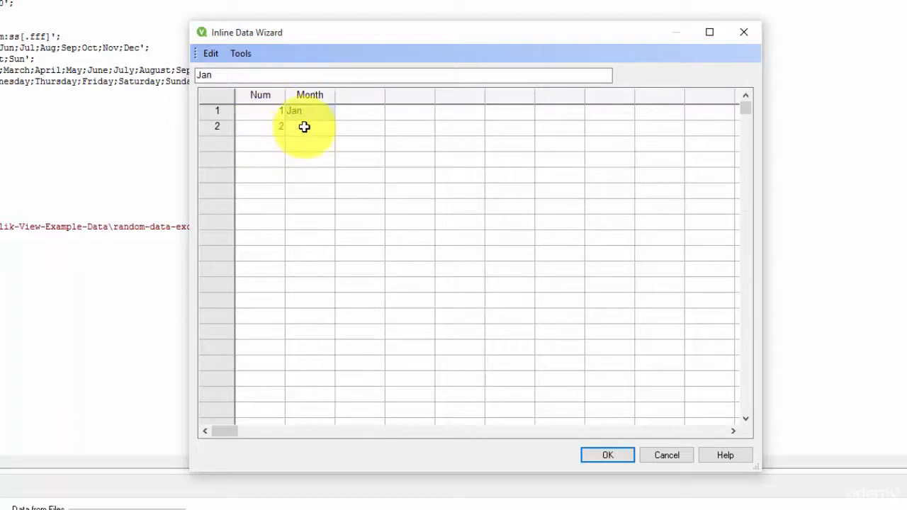
{"action": "left_click", "coordinate": [304, 126]}
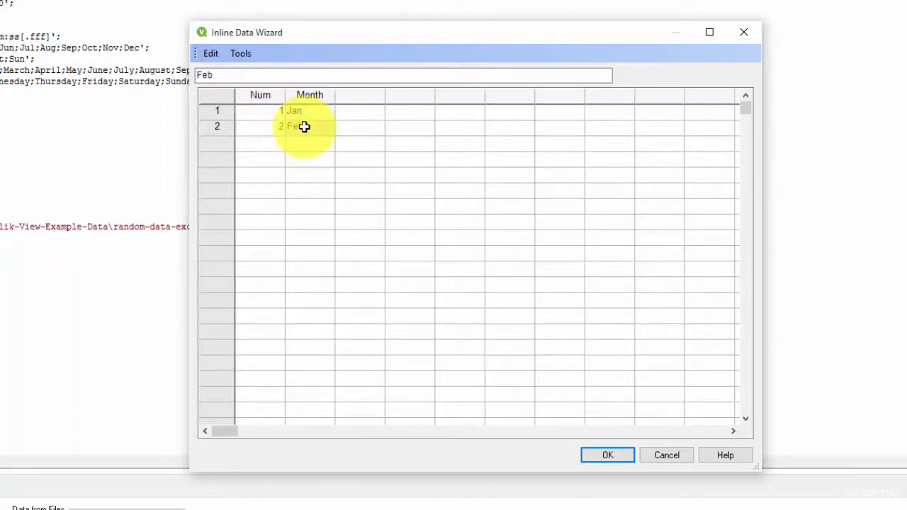
{"action": "left_click", "coordinate": [608, 455]}
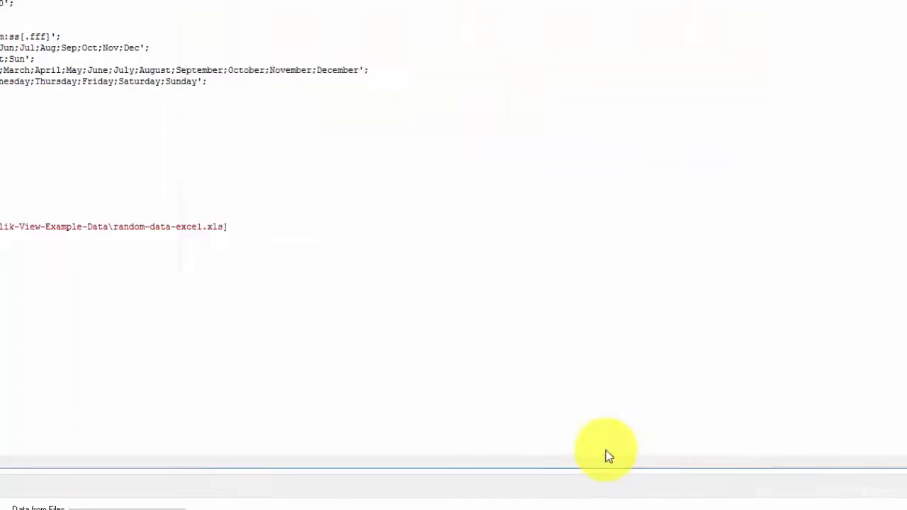
- Add blank lines above the inline load statement and label its table monthname:
{"action": "left_click", "coordinate": [332, 133]}
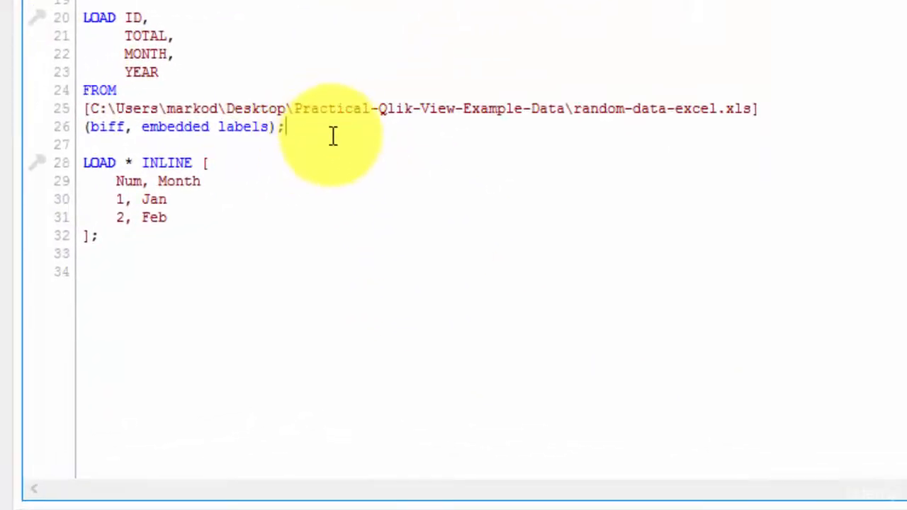
{"action": "key", "text": "Return"}
{"action": "key", "text": "Return"}
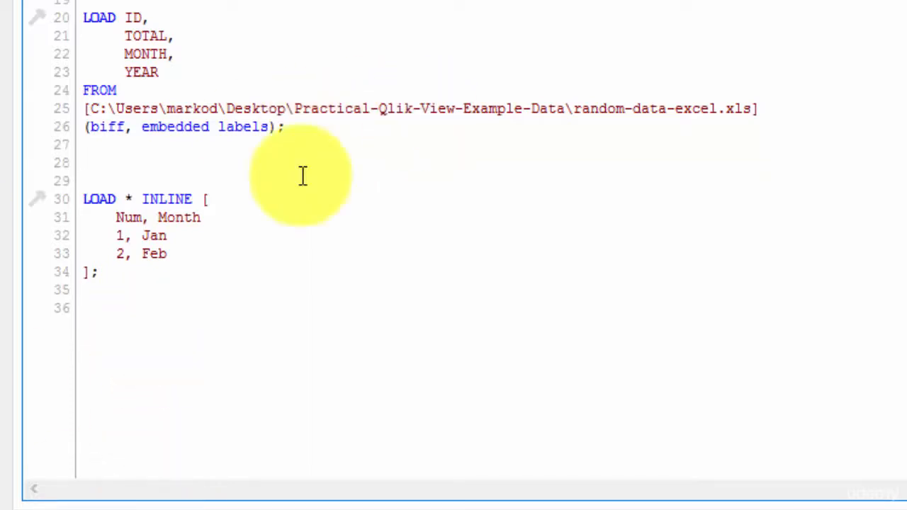
{"action": "type", "text": "month"}
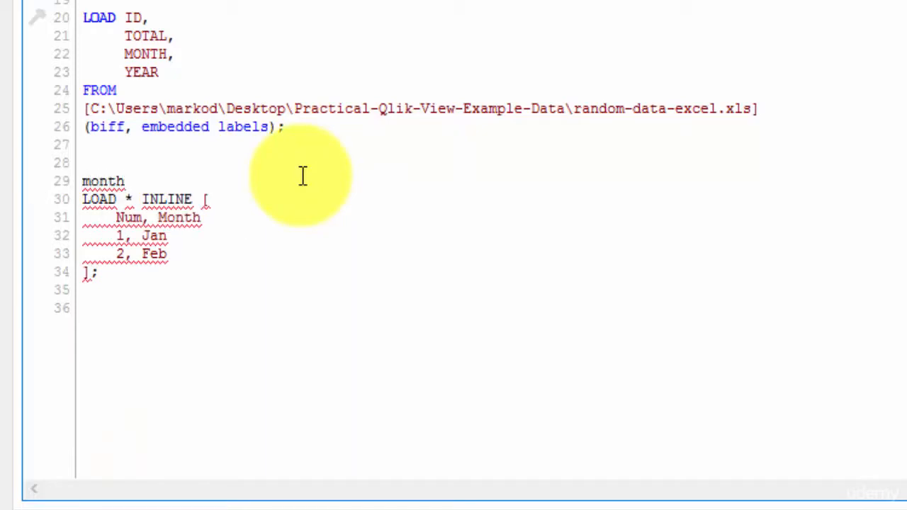
{"action": "type", "text": "name"}
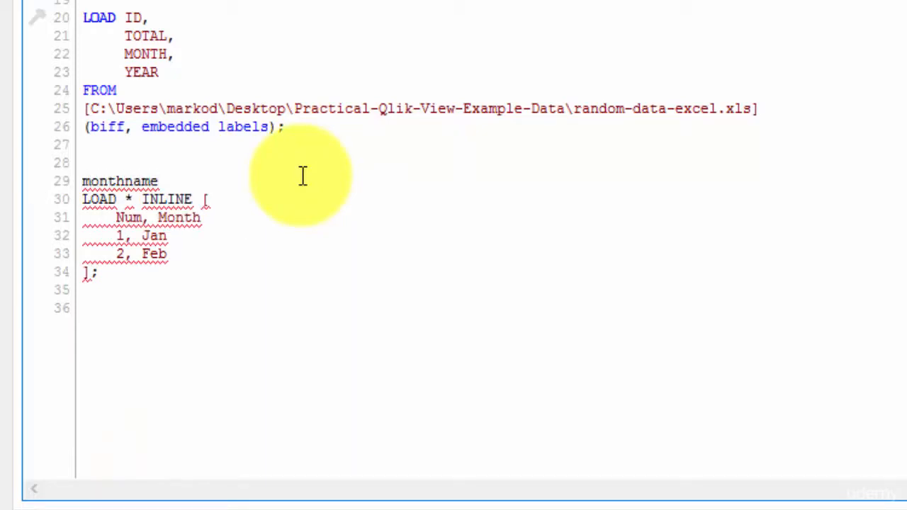
{"action": "type", "text": ":"}
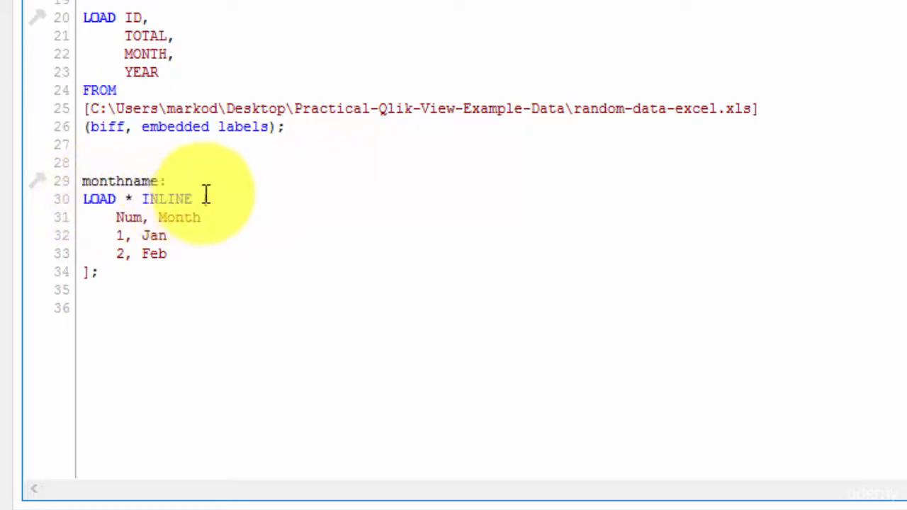
{"action": "left_click_drag", "start_coordinate": [112, 217], "coordinate": [203, 221]}
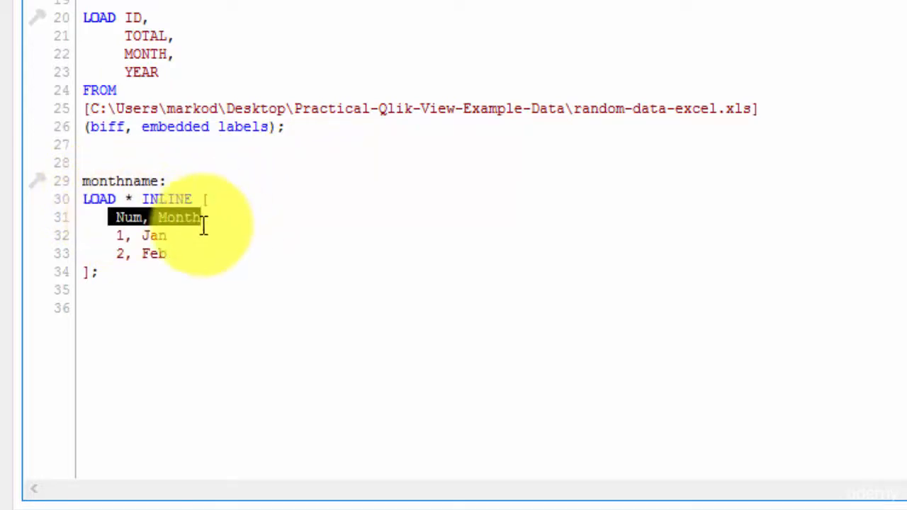
{"action": "left_click", "coordinate": [101, 231]}
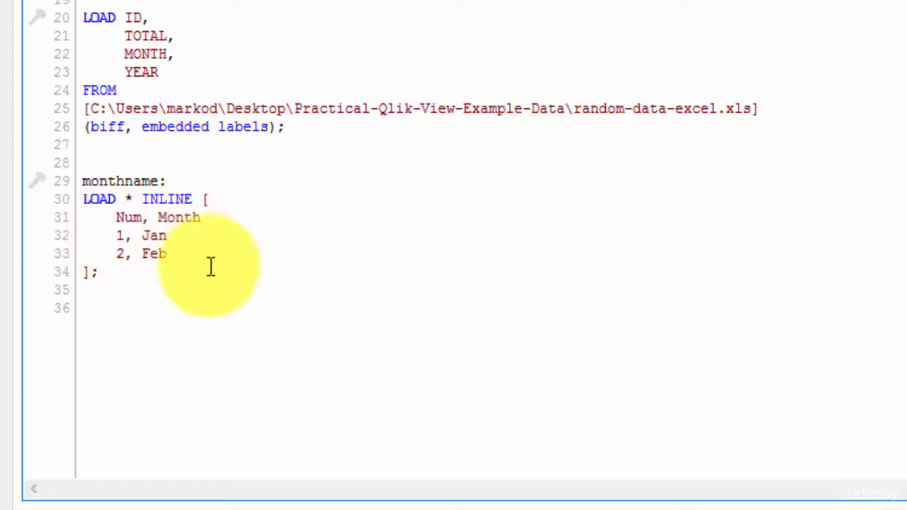
{"action": "left_click", "coordinate": [274, 197]}
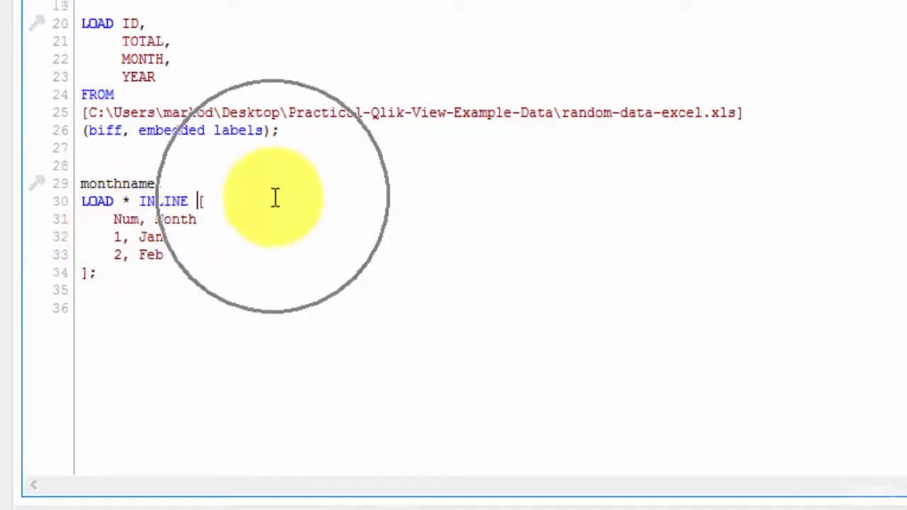
- Accept the edited script and reload the document's data, dismissing the script execution progress
{"action": "key", "text": "alt+f"}
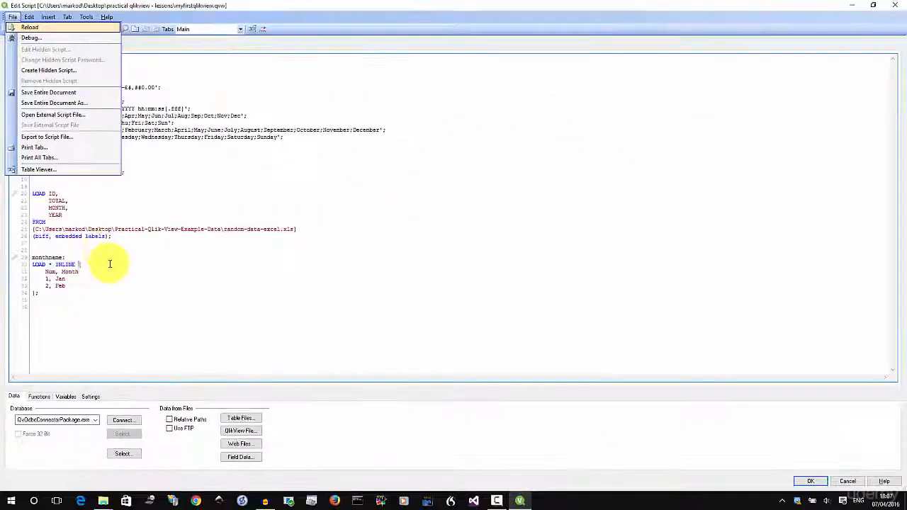
{"action": "left_click", "coordinate": [243, 267]}
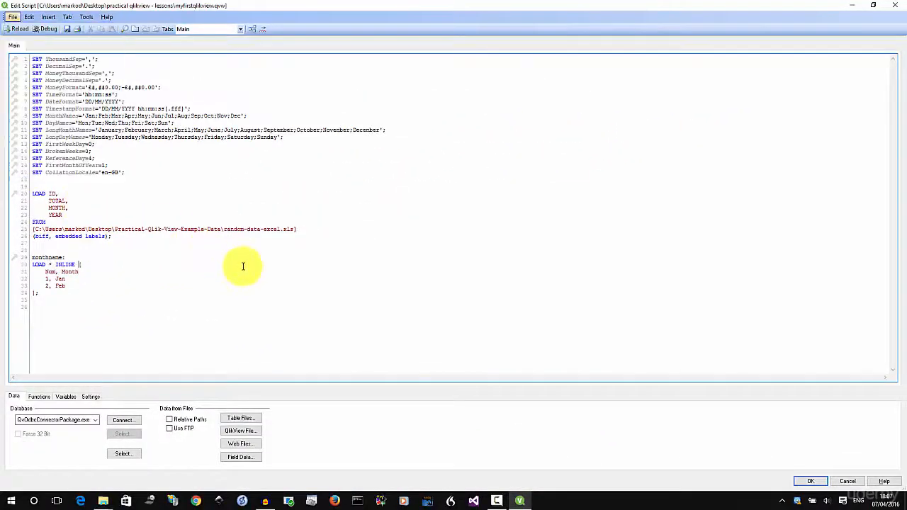
{"action": "left_click", "coordinate": [811, 482]}
{"action": "left_click", "coordinate": [65, 70]}
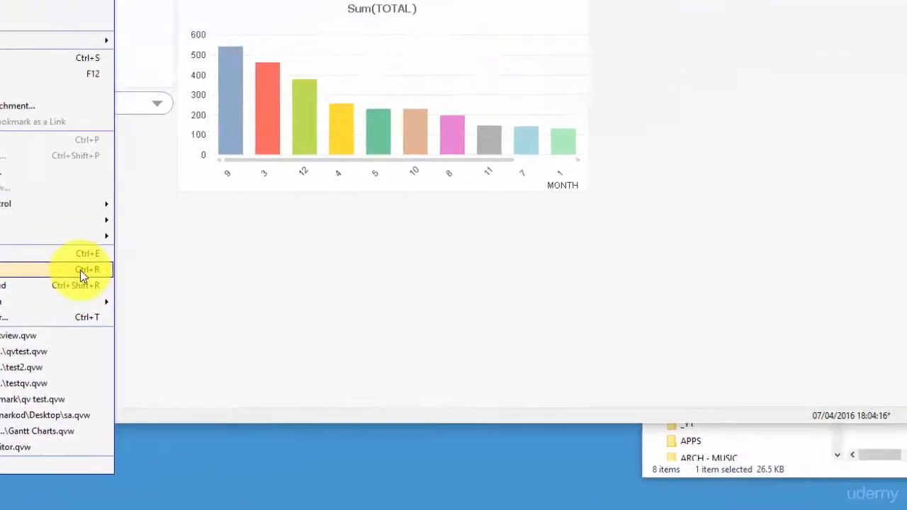
{"action": "left_click", "coordinate": [243, 190]}
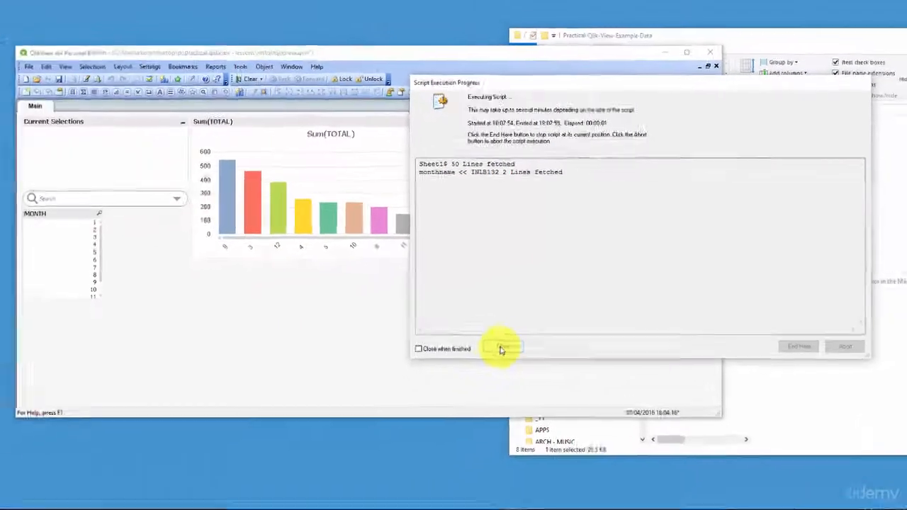
{"action": "left_click", "coordinate": [376, 438]}
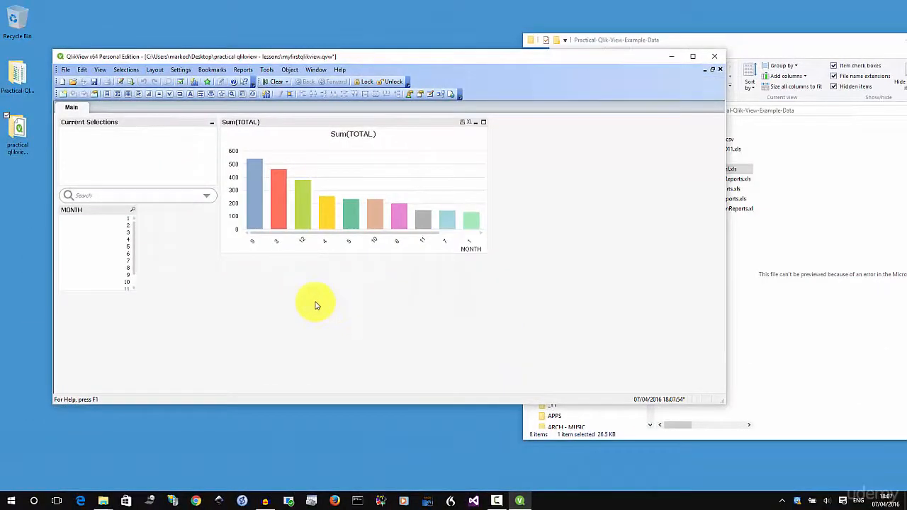
- Reopen the load script and view the table structure, moving the Sheet1$ and monthname tables closer together
{"action": "key", "text": "alt+f"}
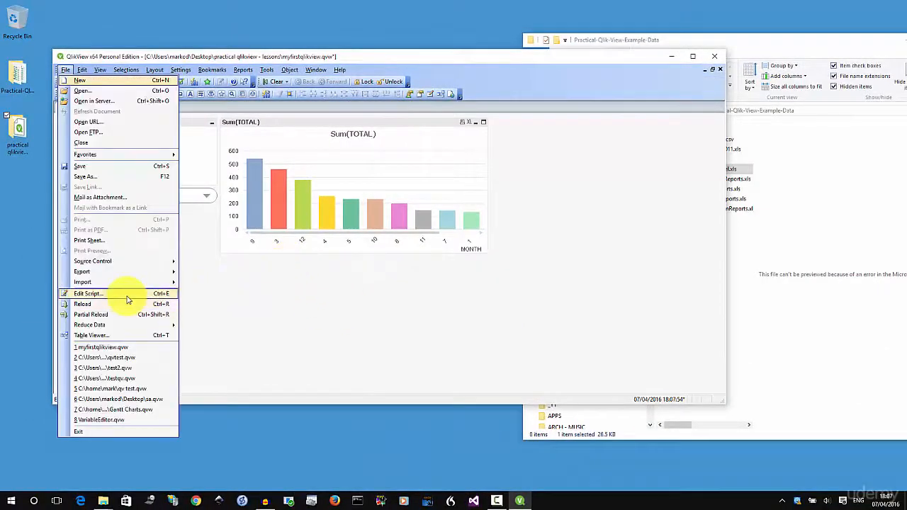
{"action": "left_click", "coordinate": [128, 295]}
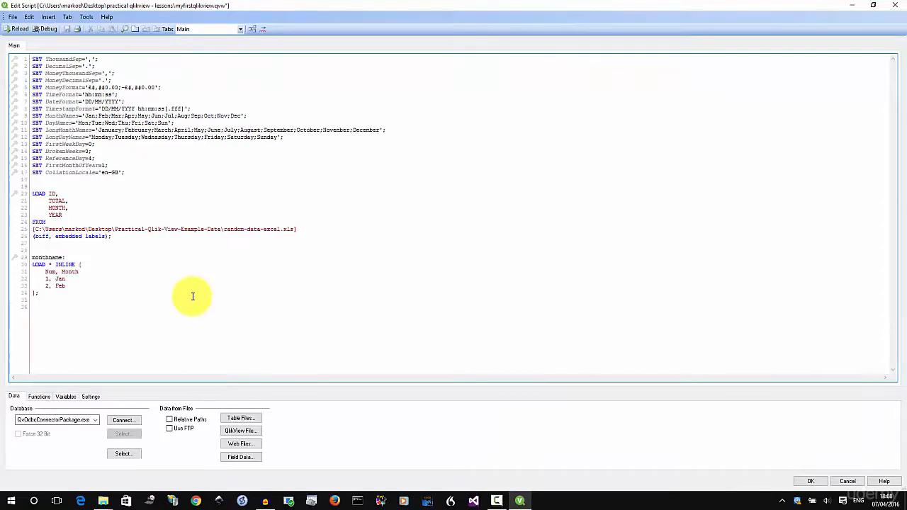
{"action": "key", "text": "ctrl+t"}
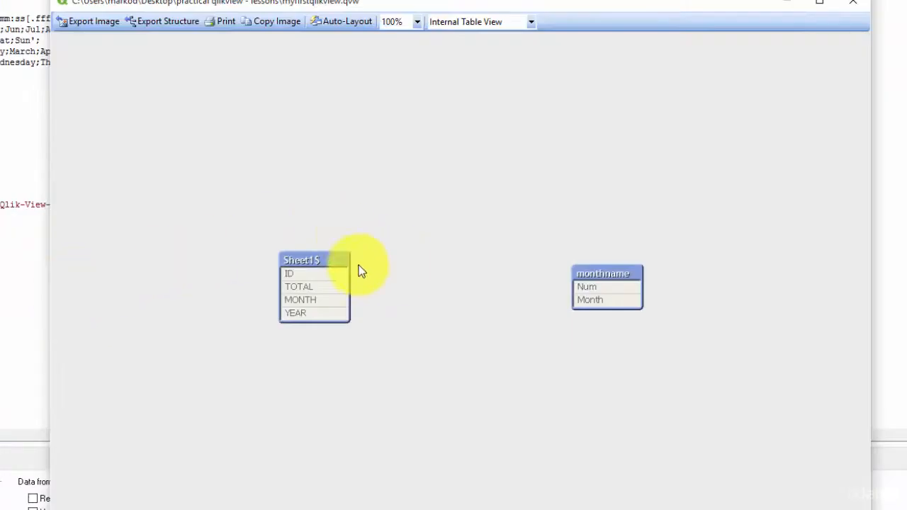
{"action": "left_click_drag", "start_coordinate": [573, 275], "coordinate": [444, 254]}
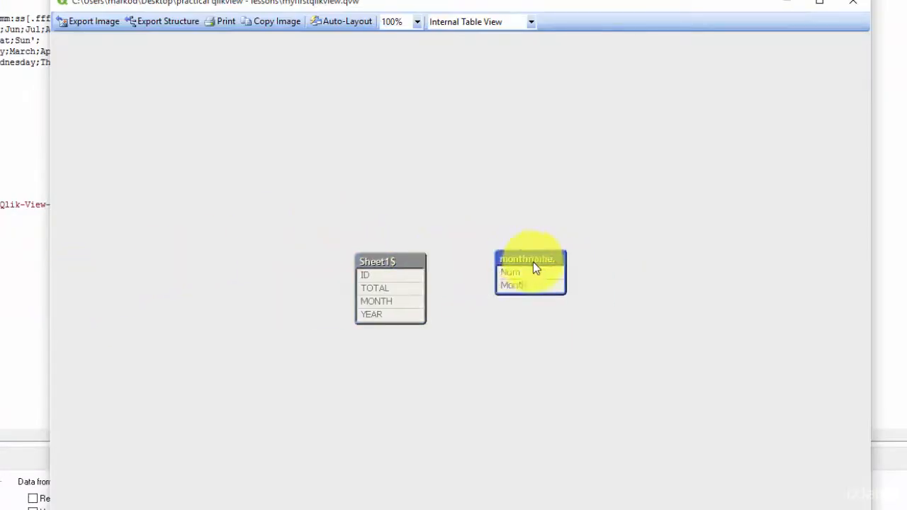
- Preview the records of the monthname table, then compare its fields with the MONTH field of Sheet1$
{"action": "right_click", "coordinate": [530, 258]}
{"action": "left_click", "coordinate": [550, 275]}
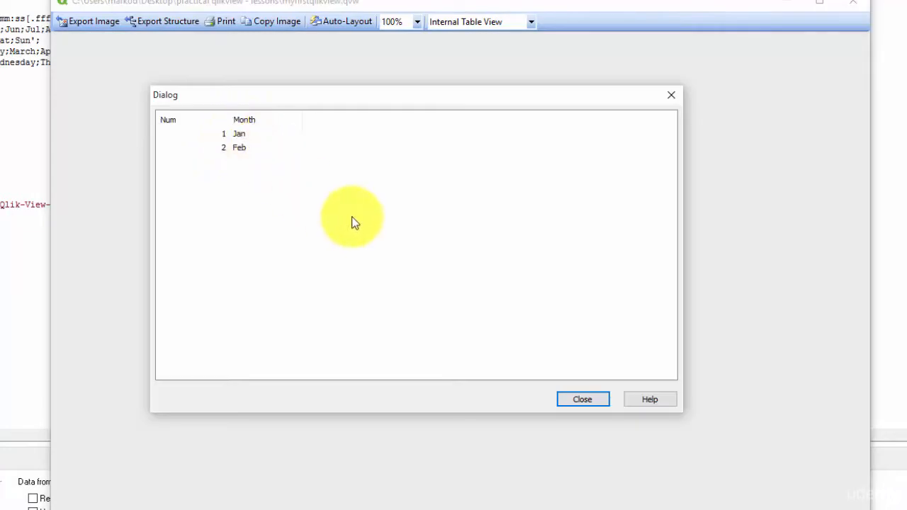
{"action": "left_click", "coordinate": [572, 404]}
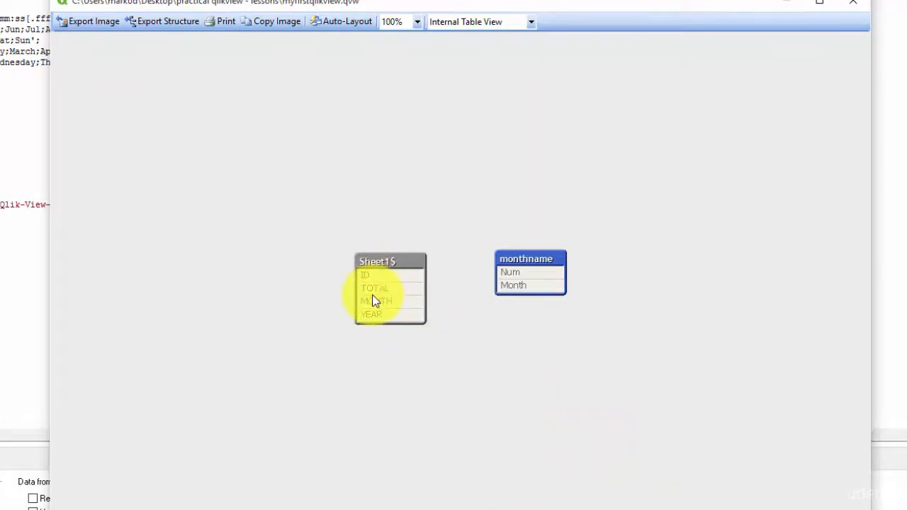
{"action": "left_click", "coordinate": [376, 301]}
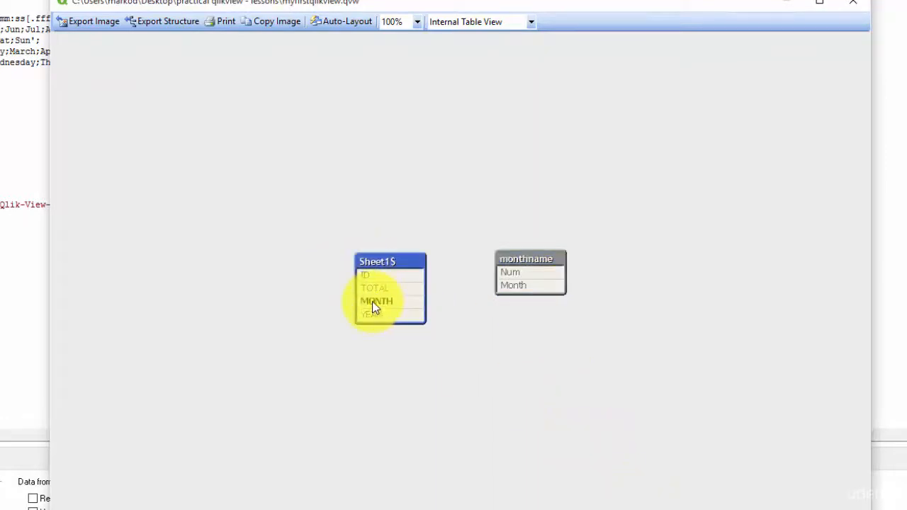
{"action": "left_click", "coordinate": [510, 273]}
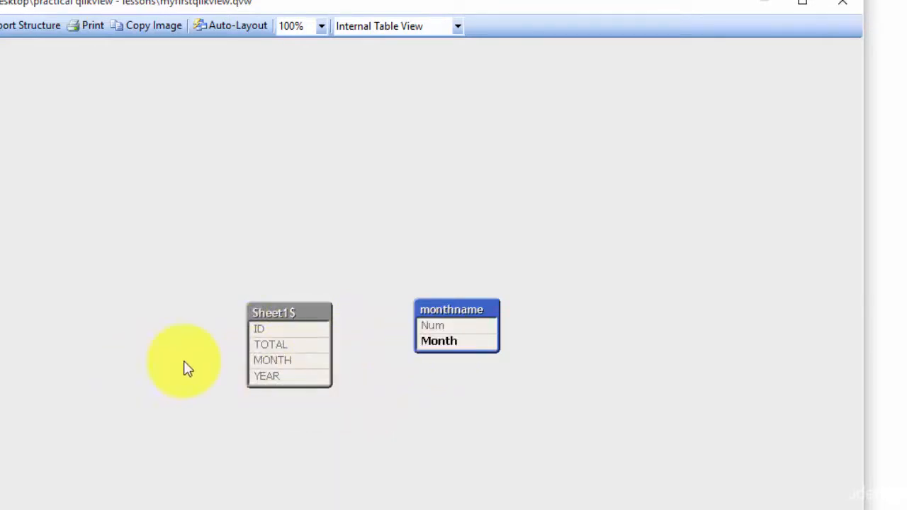
{"action": "left_click", "coordinate": [269, 363]}
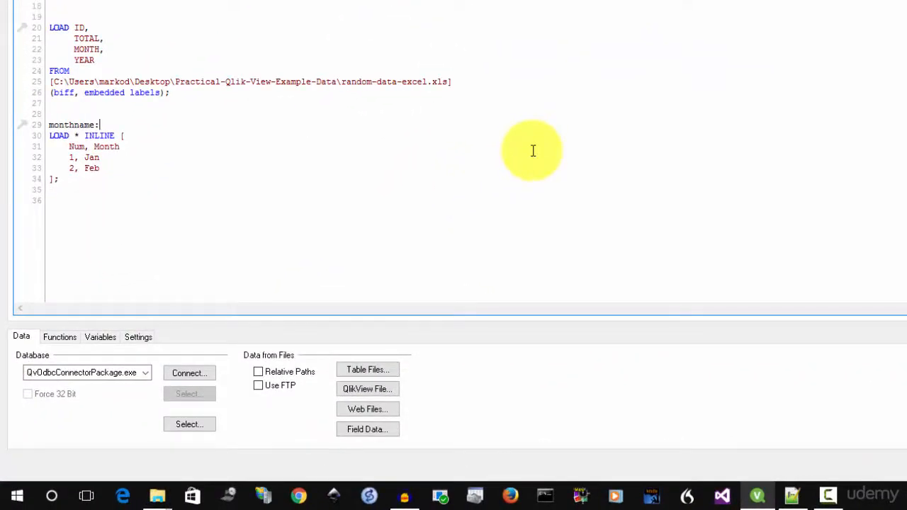
- Replace the monthname block with an inline Calendar table with columns Num and Name and rows from 1, Jan to 12, Dec
{"action": "left_click_drag", "start_coordinate": [55, 113], "coordinate": [129, 205]}
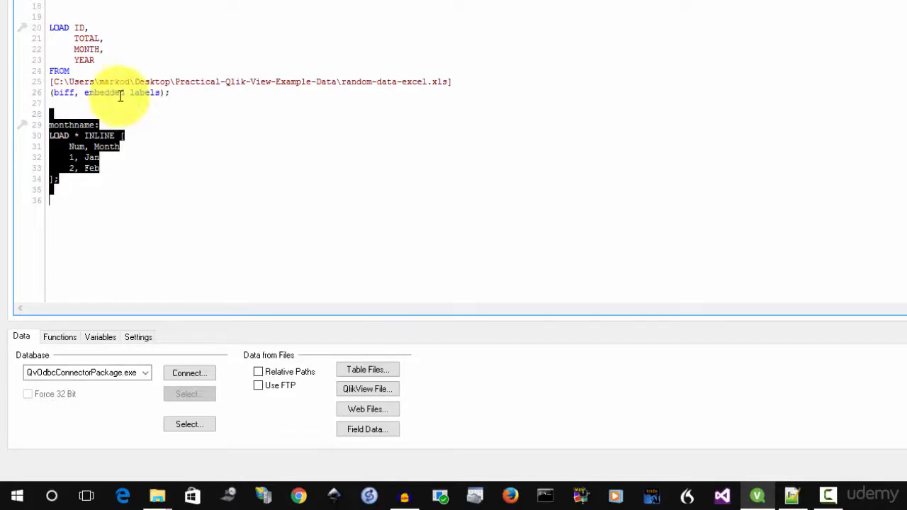
{"action": "left_click", "coordinate": [87, 48]}
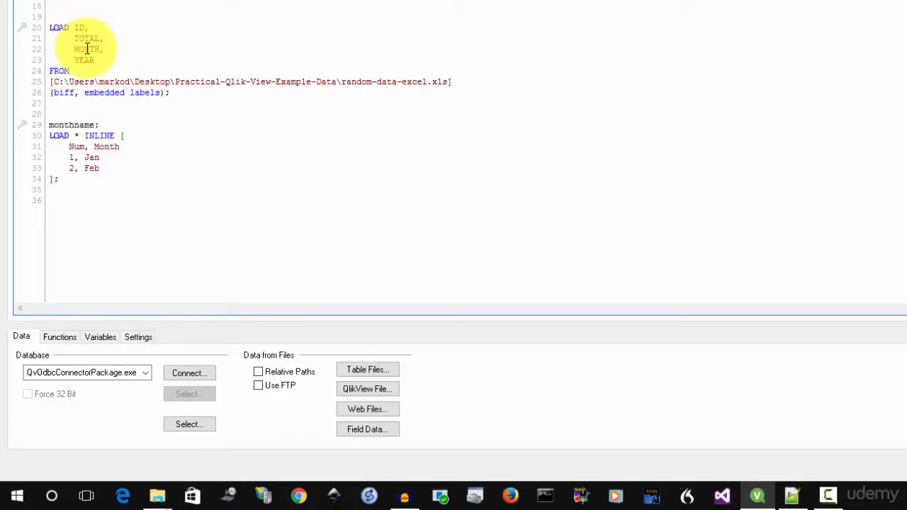
{"action": "left_click_drag", "start_coordinate": [52, 116], "coordinate": [134, 202]}
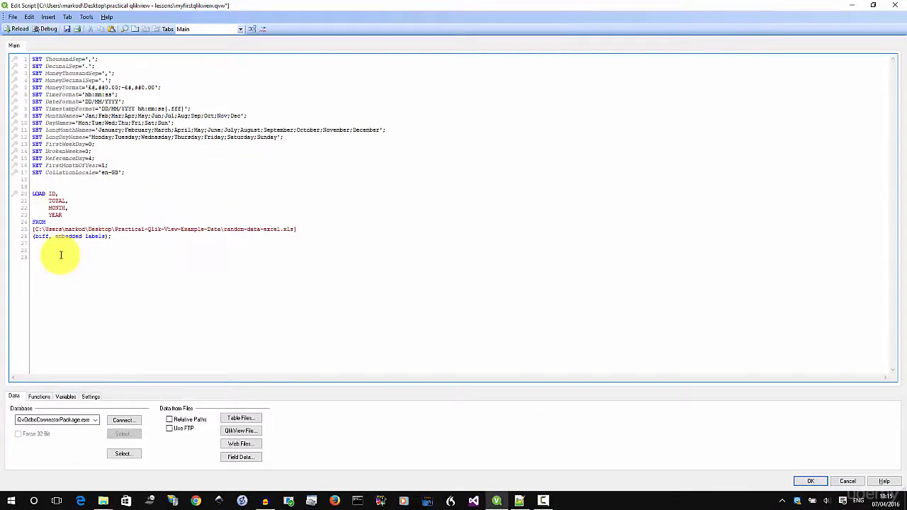
{"action": "scroll", "coordinate": [60, 256], "scroll_direction": "down", "scroll_amount": 1}
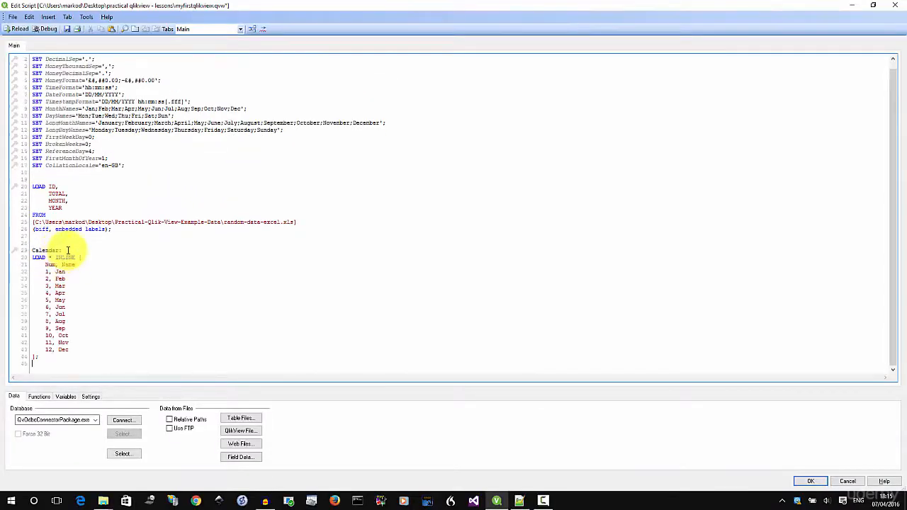
{"action": "left_click", "coordinate": [87, 251]}
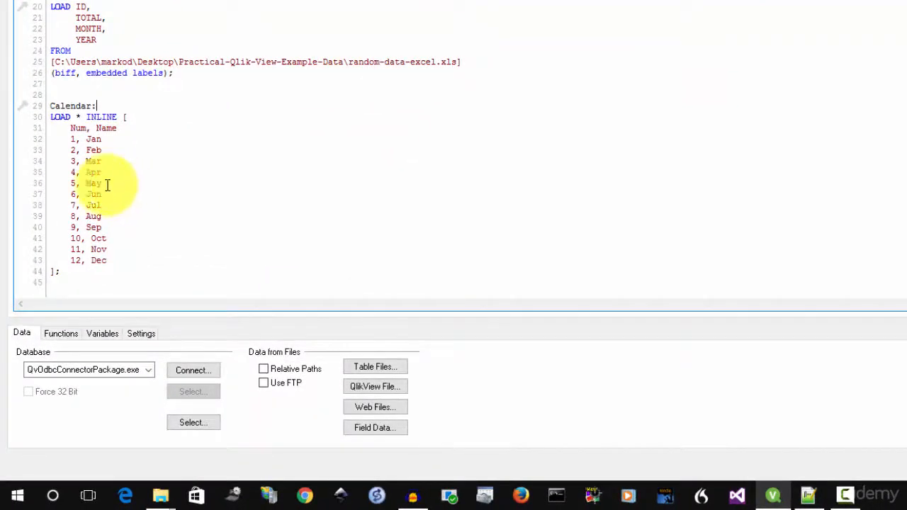
{"action": "double_click", "coordinate": [83, 106]}
{"action": "left_click_drag", "start_coordinate": [122, 112], "coordinate": [121, 107]}
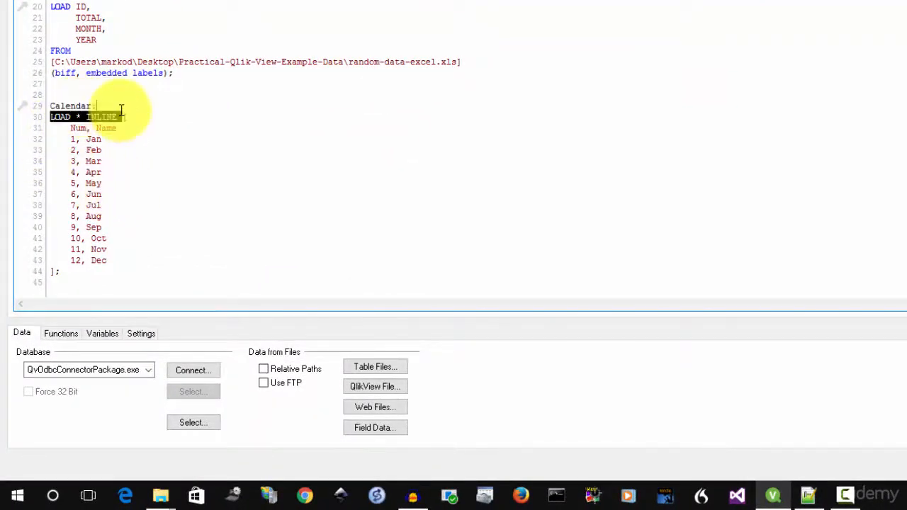
- Reload the data with the Calendar table and accept the sheet properties without adding listbox fields
{"action": "left_click", "coordinate": [77, 106]}
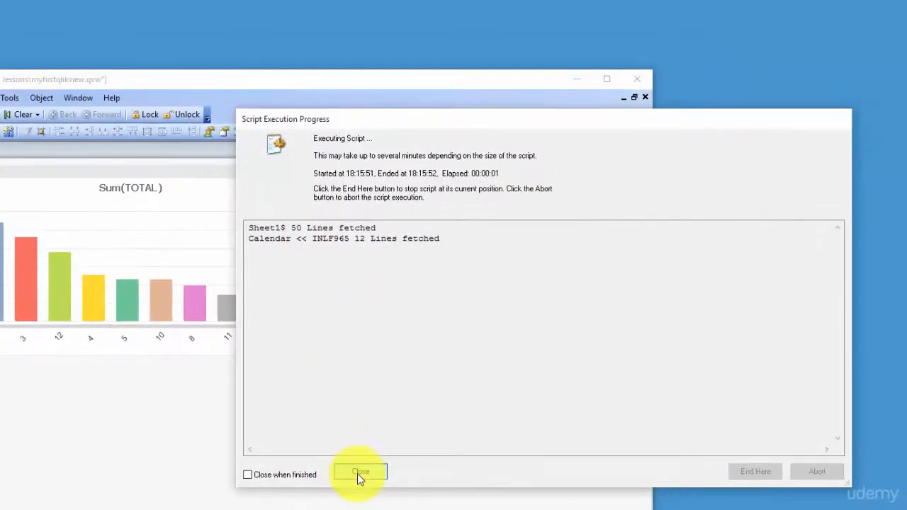
{"action": "left_click", "coordinate": [360, 472]}
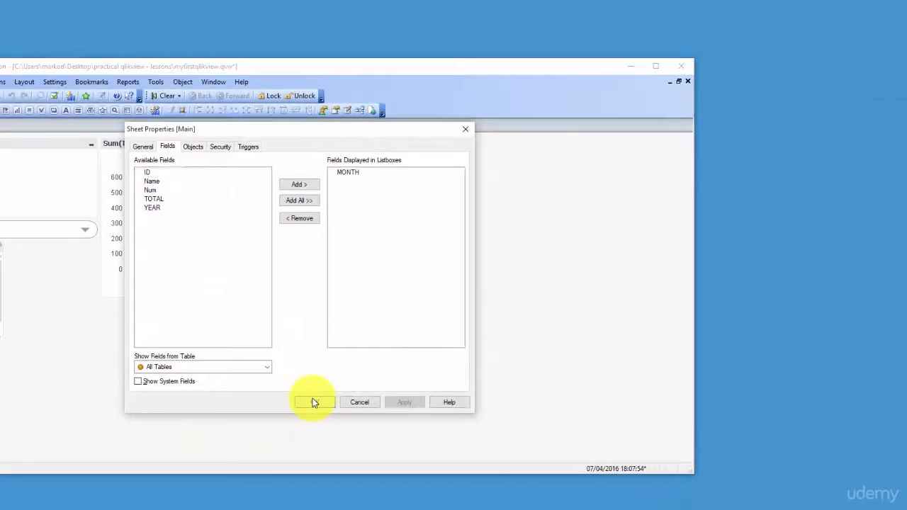
{"action": "left_click", "coordinate": [314, 402]}
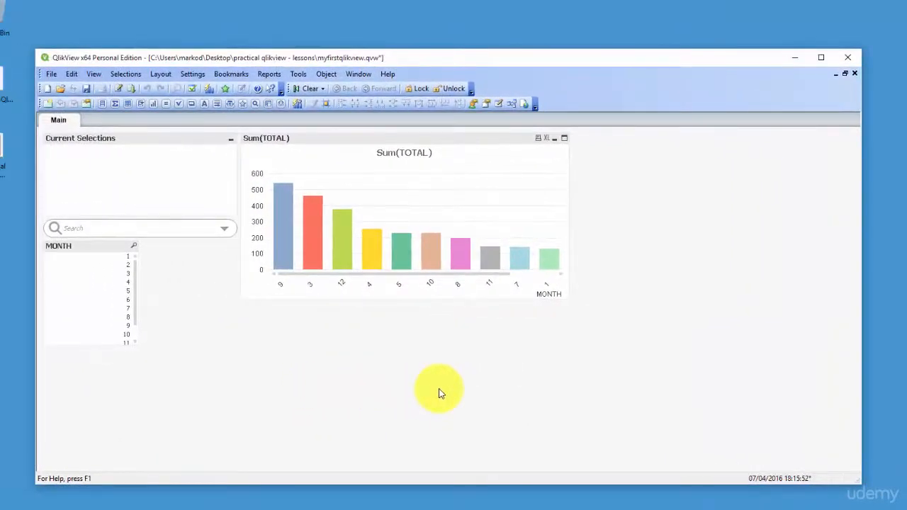
- Preview the Calendar table's records in the table viewer and arrange Sheet1$ and Calendar side by side
{"action": "key", "text": "ctrl+t"}
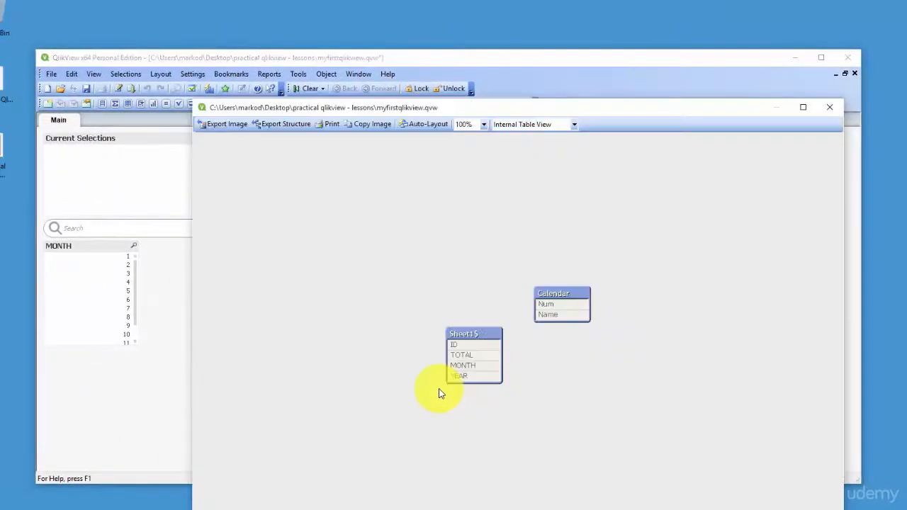
{"action": "right_click", "coordinate": [558, 299]}
{"action": "left_click", "coordinate": [588, 300]}
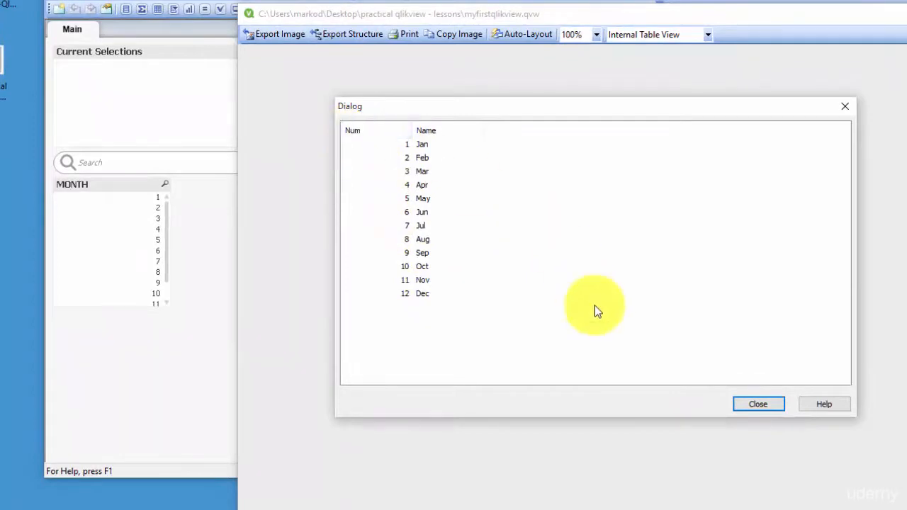
{"action": "left_click", "coordinate": [756, 404]}
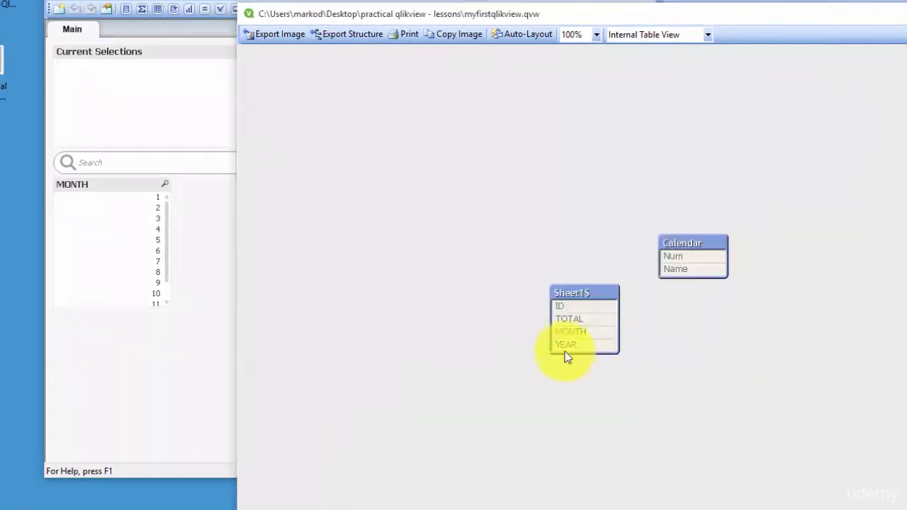
{"action": "left_click_drag", "start_coordinate": [569, 287], "coordinate": [537, 242]}
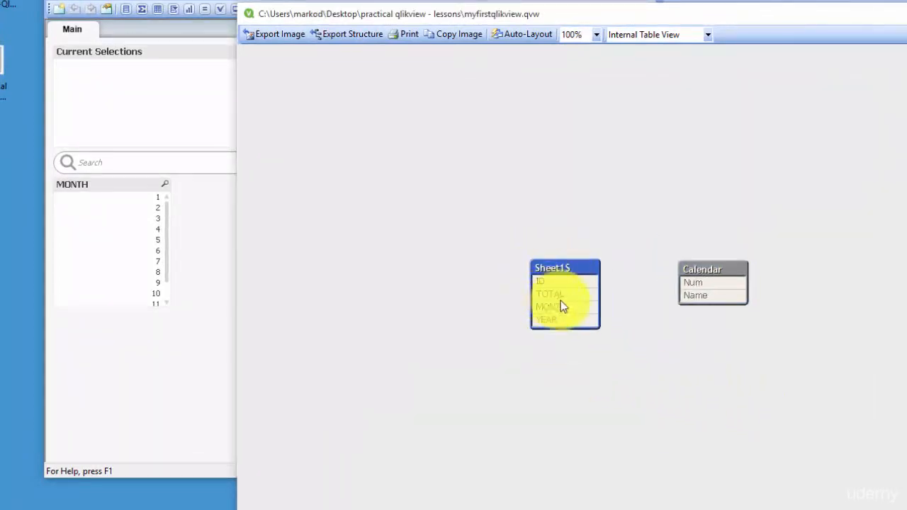
- Rename the inline Calendar table's field headers in the load script from Num and Name to MONTH and MonthName
{"action": "left_click", "coordinate": [707, 282]}
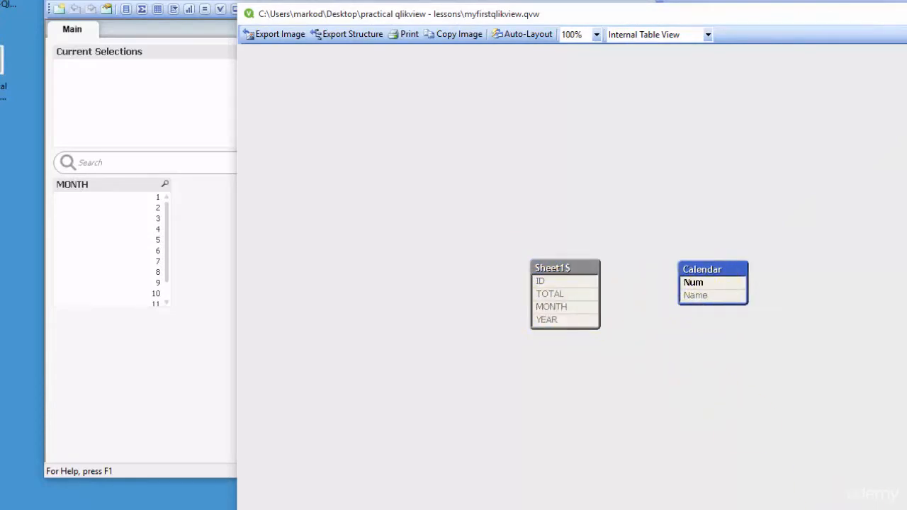
{"action": "left_click", "coordinate": [794, 492]}
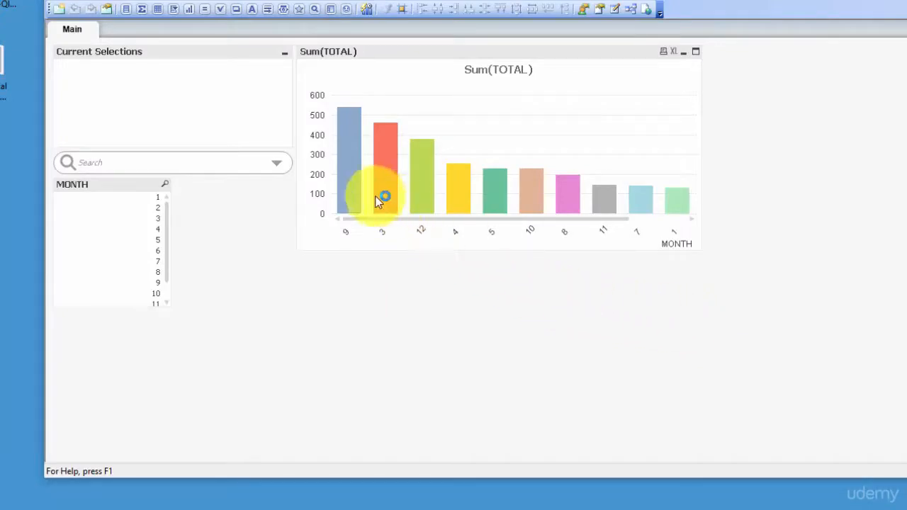
{"action": "key", "text": "ctrl+e"}
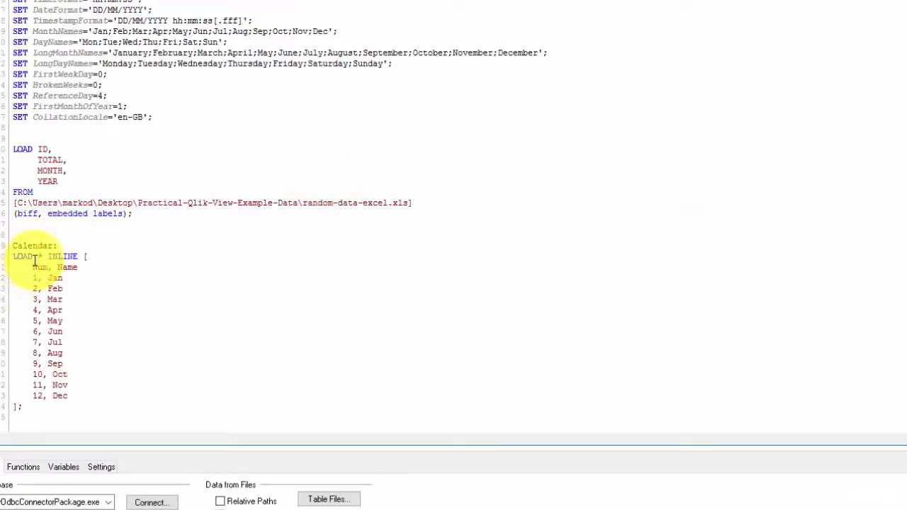
{"action": "double_click", "coordinate": [40, 268]}
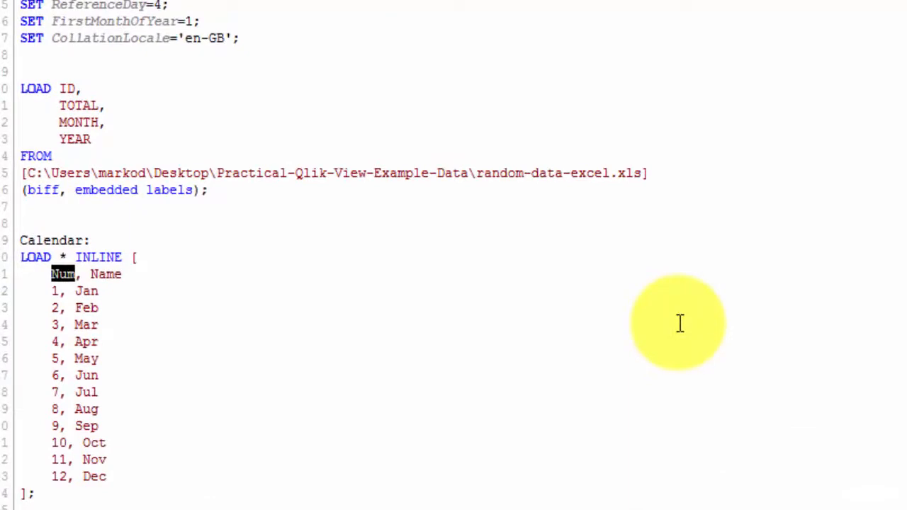
{"action": "type", "text": "MONTH"}
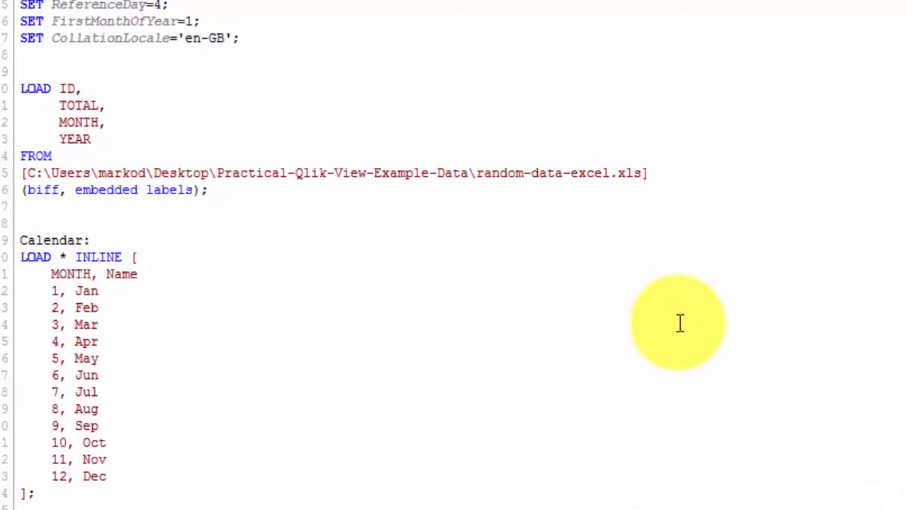
{"action": "key", "text": "BackSpace"}
{"action": "key", "text": "BackSpace"}
{"action": "key", "text": "BackSpace"}
{"action": "key", "text": "BackSpace"}
{"action": "key", "text": "BackSpace"}
{"action": "type", "text": "MonthName"}
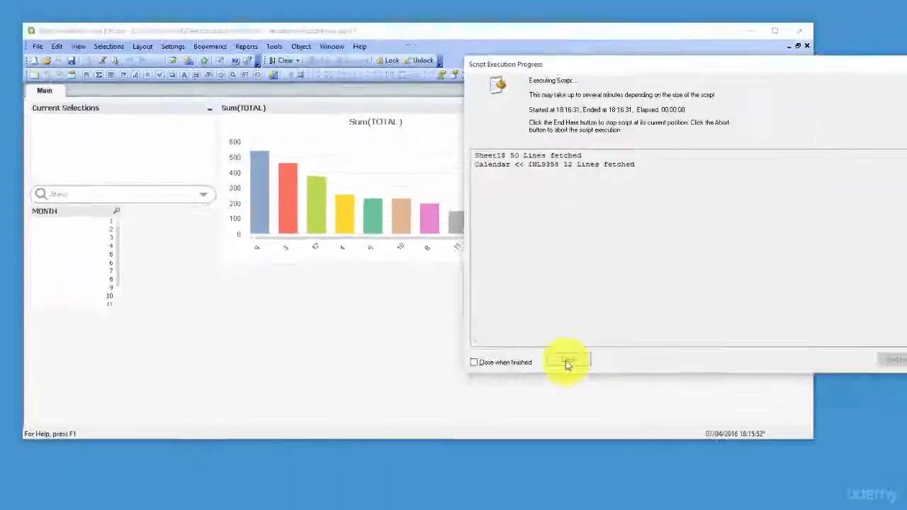
- Reload the data, add a MonthName listbox to the sheet, and fit it beside the MONTH listbox
{"action": "left_click", "coordinate": [568, 363]}
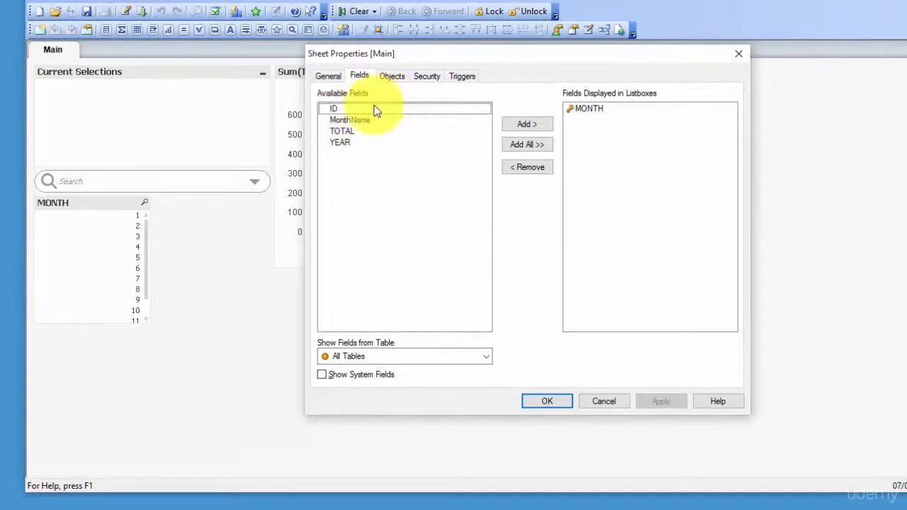
{"action": "left_click", "coordinate": [360, 120]}
{"action": "left_click", "coordinate": [526, 124]}
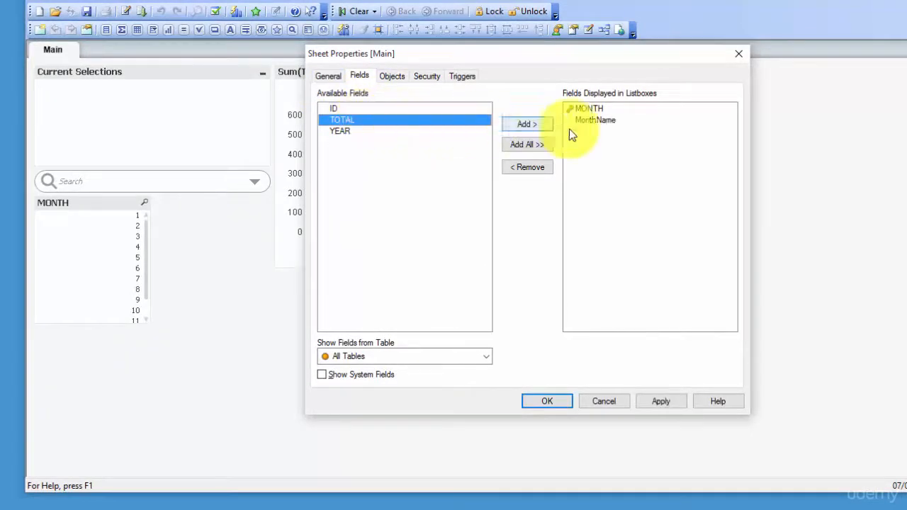
{"action": "left_click", "coordinate": [553, 402]}
{"action": "left_click_drag", "start_coordinate": [114, 117], "coordinate": [189, 199]}
{"action": "left_click_drag", "start_coordinate": [209, 336], "coordinate": [210, 322]}
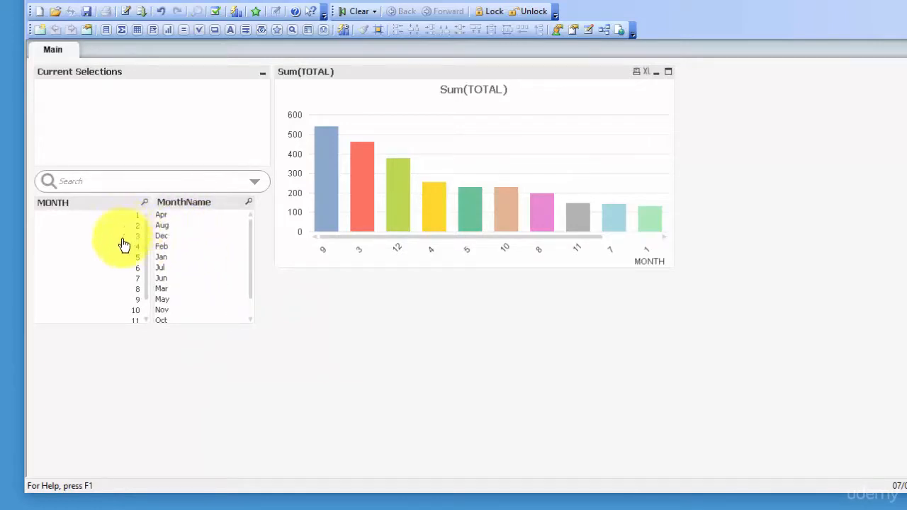
- Filter the sheet to Apr by month name and replace MONTH with MonthName as the Sum(TOTAL) chart's dimension
{"action": "left_click", "coordinate": [162, 216]}
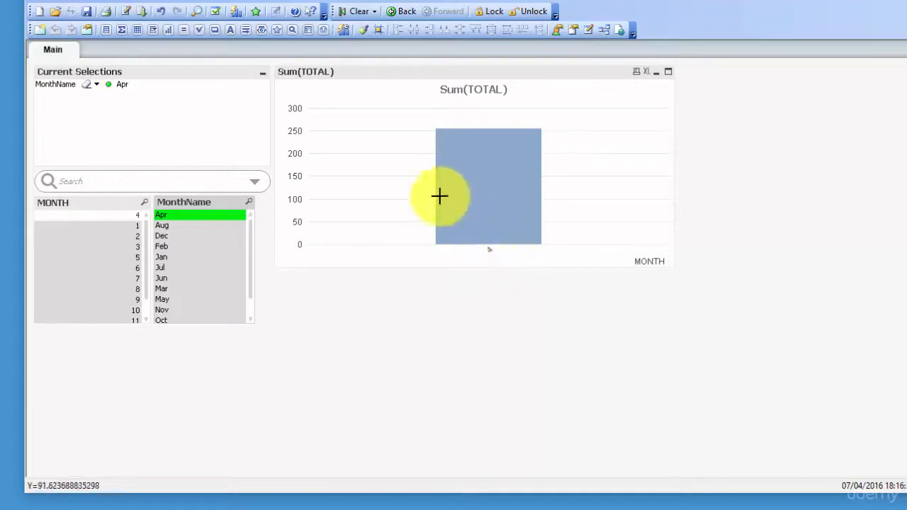
{"action": "right_click", "coordinate": [381, 88]}
{"action": "left_click", "coordinate": [400, 98]}
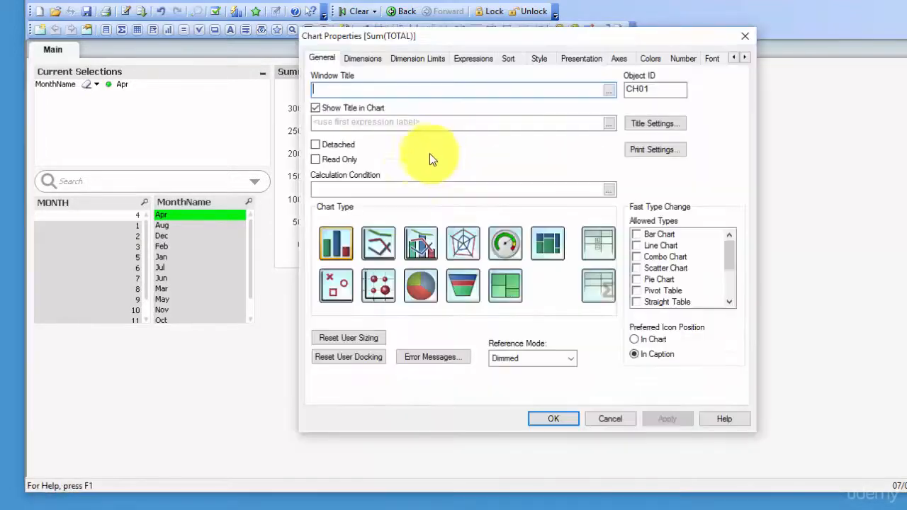
{"action": "left_click", "coordinate": [367, 62]}
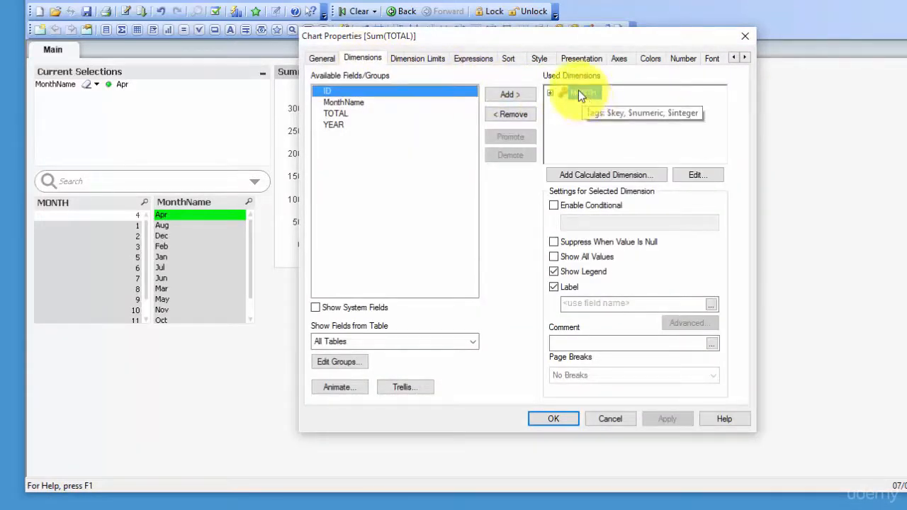
{"action": "double_click", "coordinate": [578, 90]}
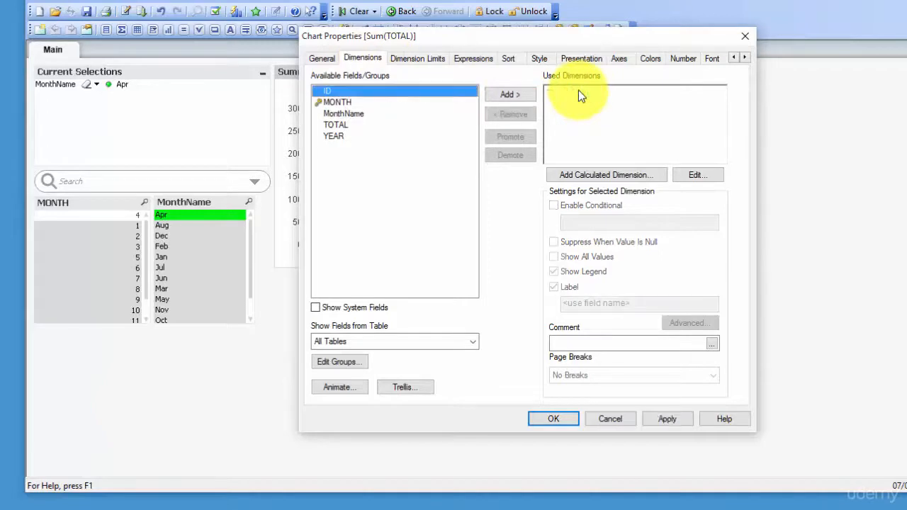
{"action": "double_click", "coordinate": [343, 113]}
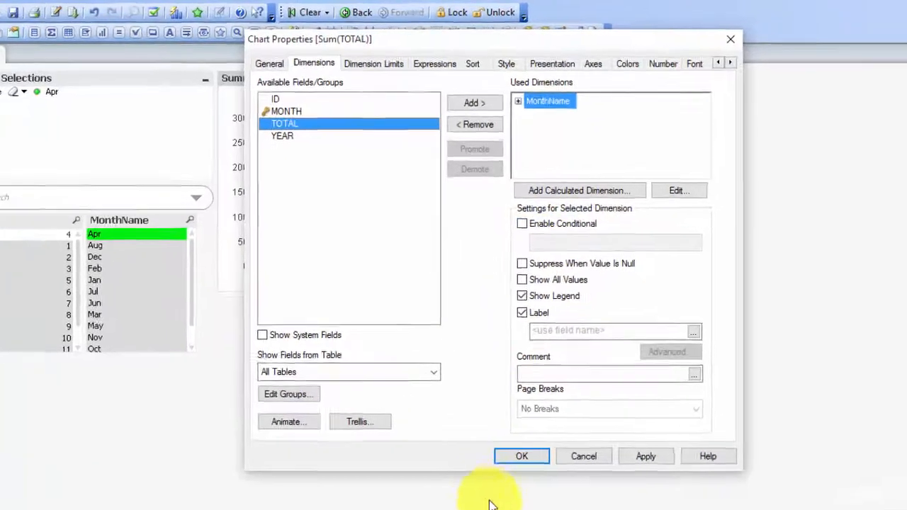
{"action": "left_click", "coordinate": [479, 506]}
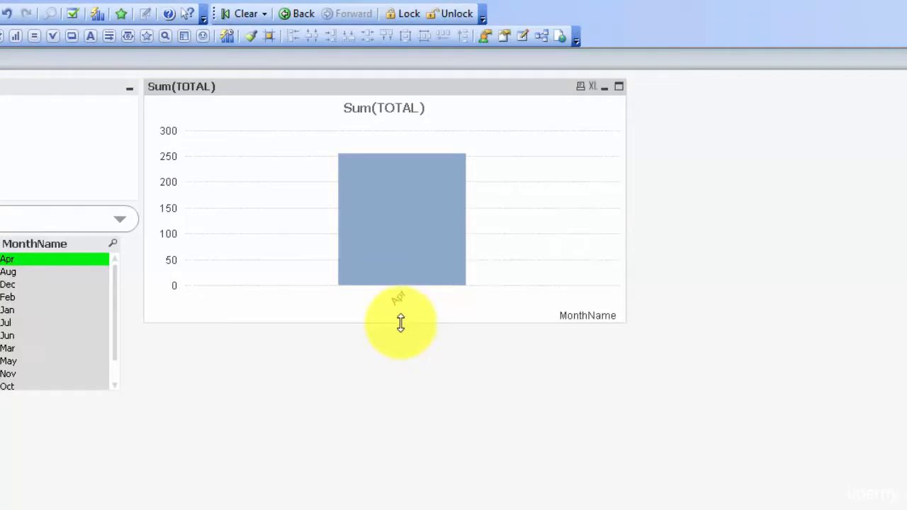
- Check the chart's filtering by selecting Aug, Feb, Apr together with Feb, and Feb alone in the MonthName listbox
{"action": "left_click", "coordinate": [21, 297]}
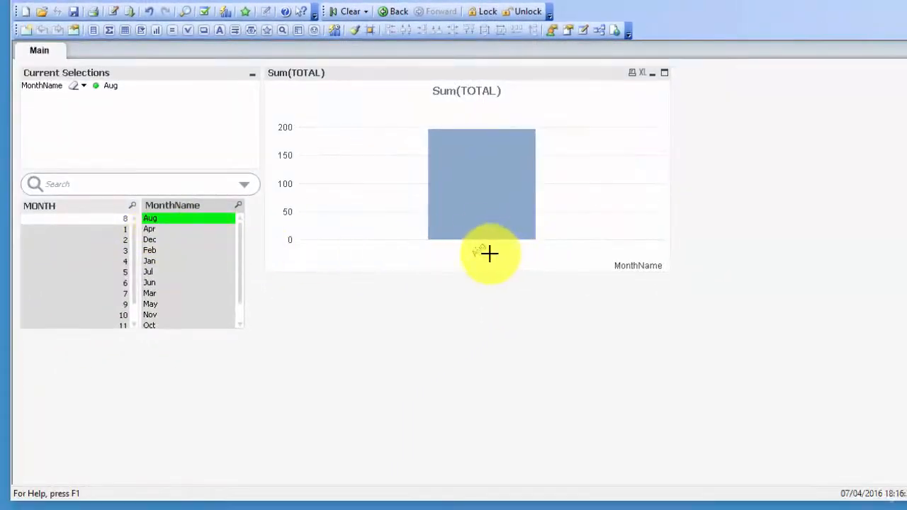
{"action": "left_click", "coordinate": [158, 253]}
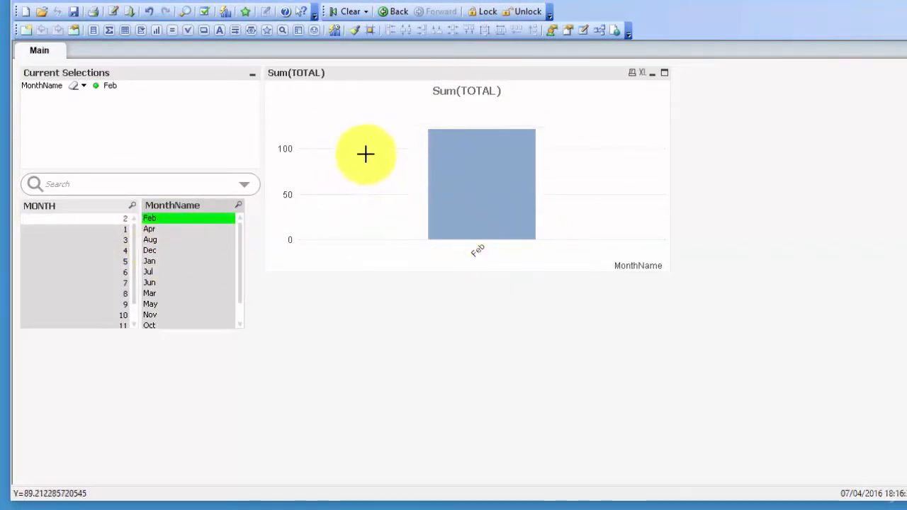
{"action": "left_click", "coordinate": [158, 230], "text": "ctrl"}
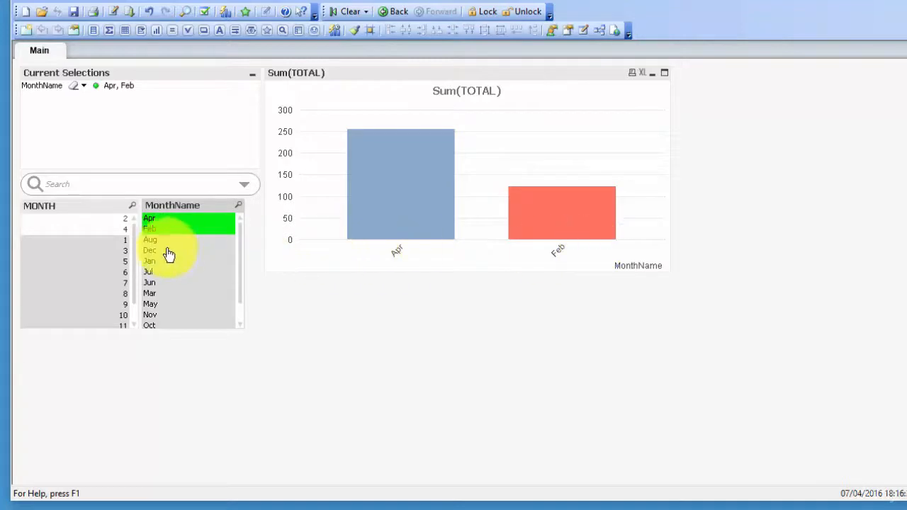
{"action": "left_click", "coordinate": [151, 229]}
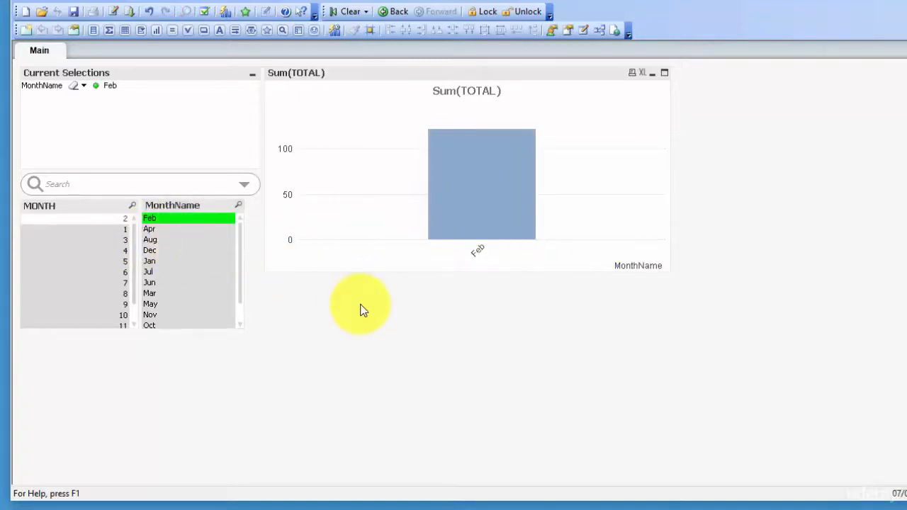